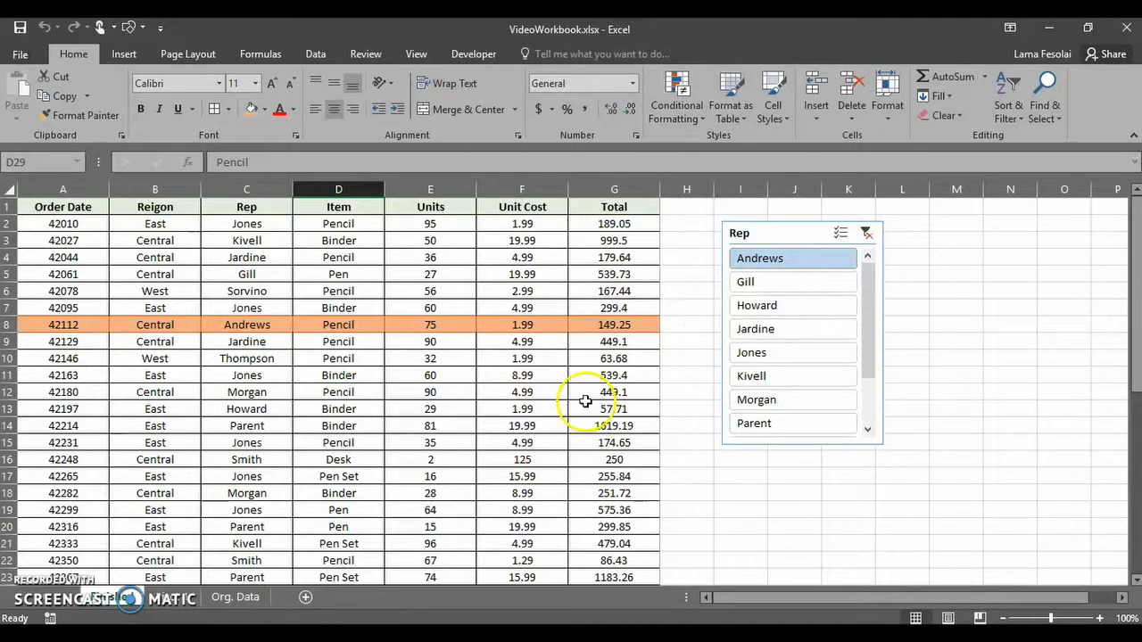
Step: Review the existing pivot table sheet, the Rep slicer and the highlighted rows on the finished data sheet
click(172, 597)
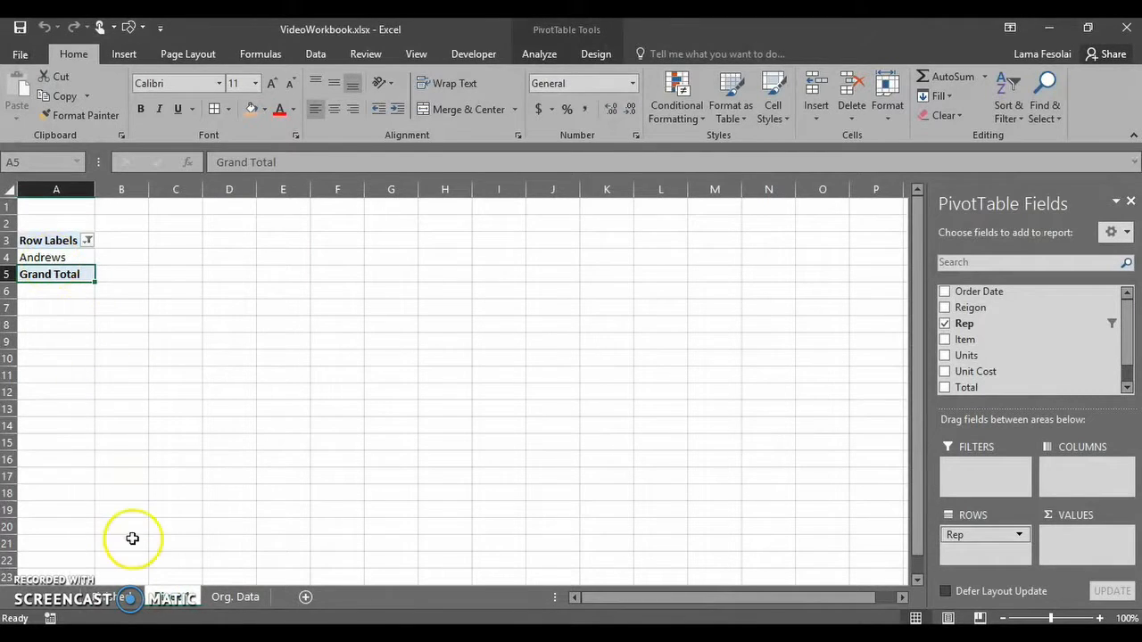
click(114, 597)
click(795, 239)
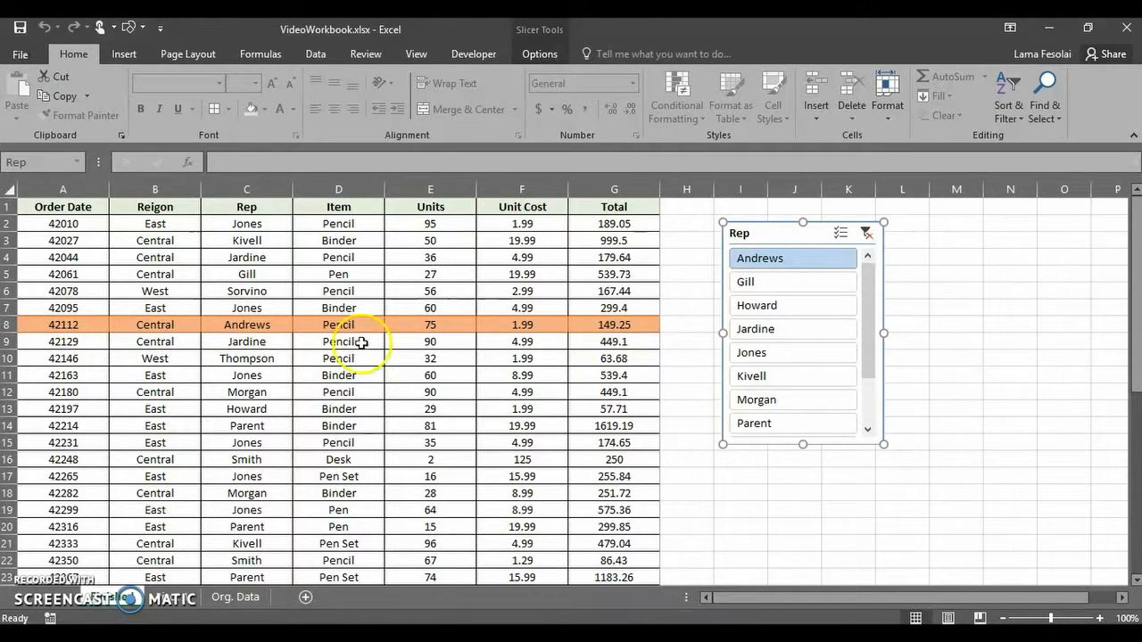
scroll(271, 332, down, 1)
scroll(271, 332, up, 1)
drag(1133, 240, 1132, 271)
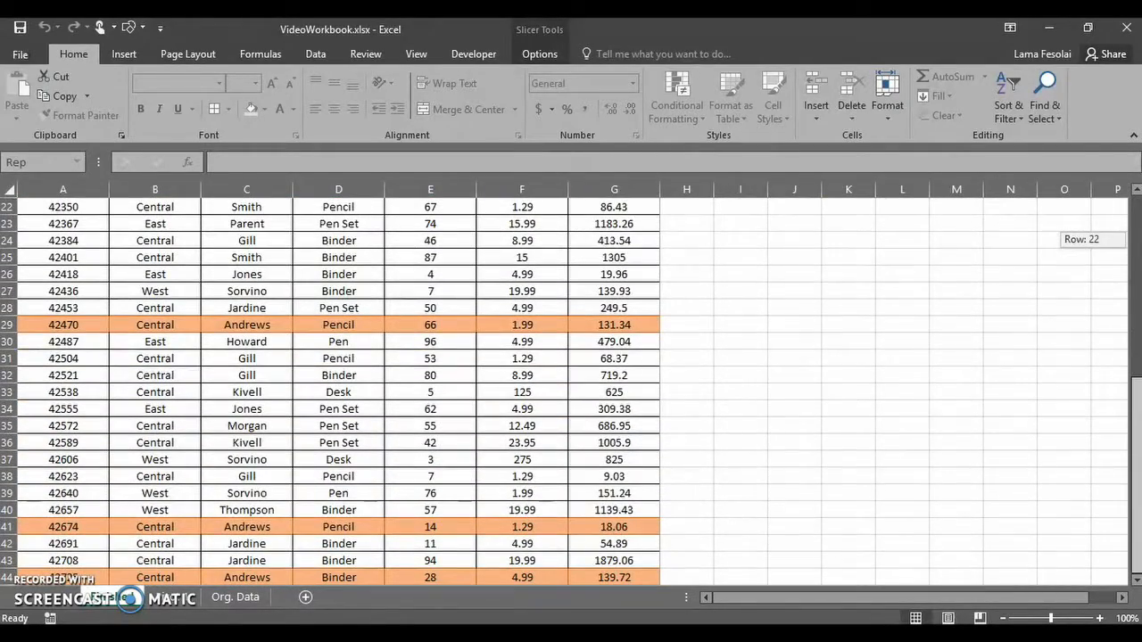
drag(1128, 435, 1081, 221)
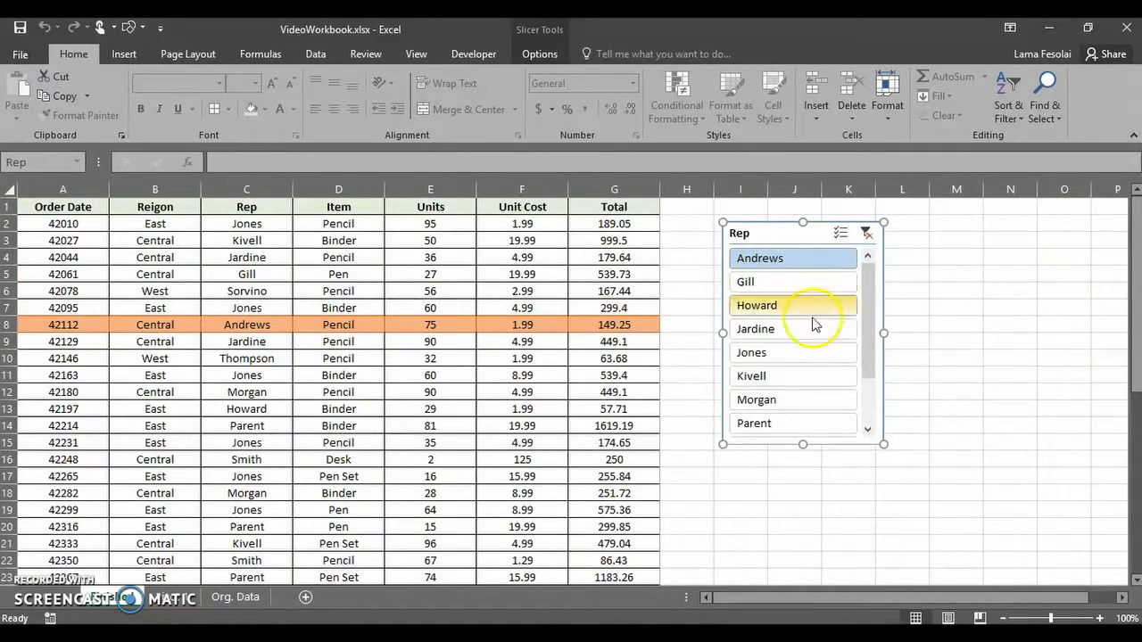
drag(868, 301, 864, 256)
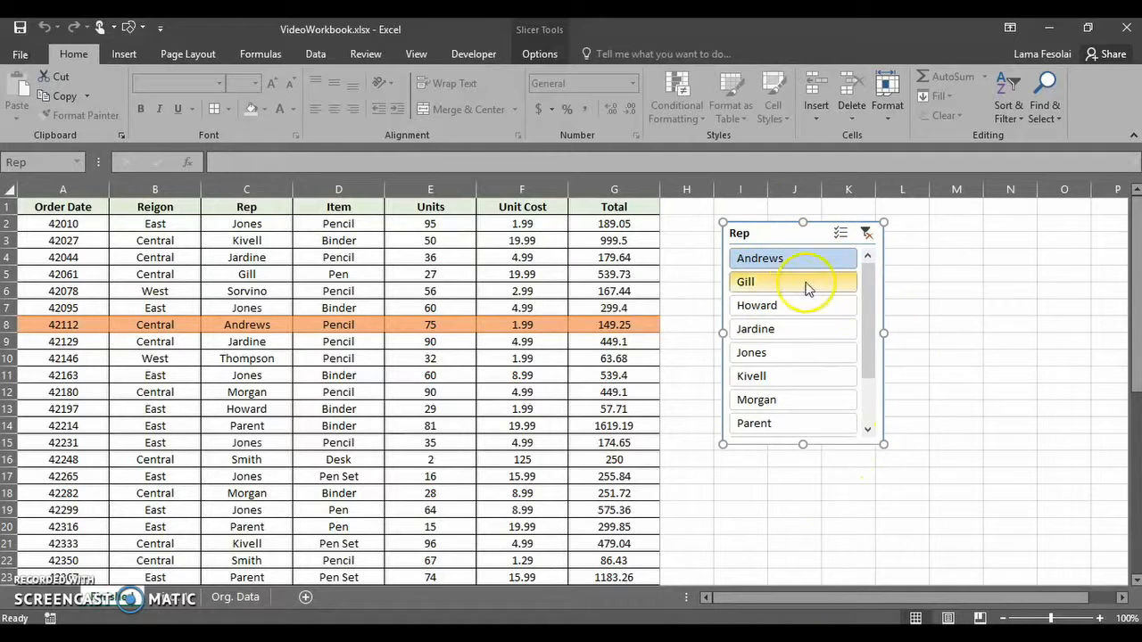
Step: Pick three different reps one after another in the Rep slicer and check which data rows are highlighted
click(783, 353)
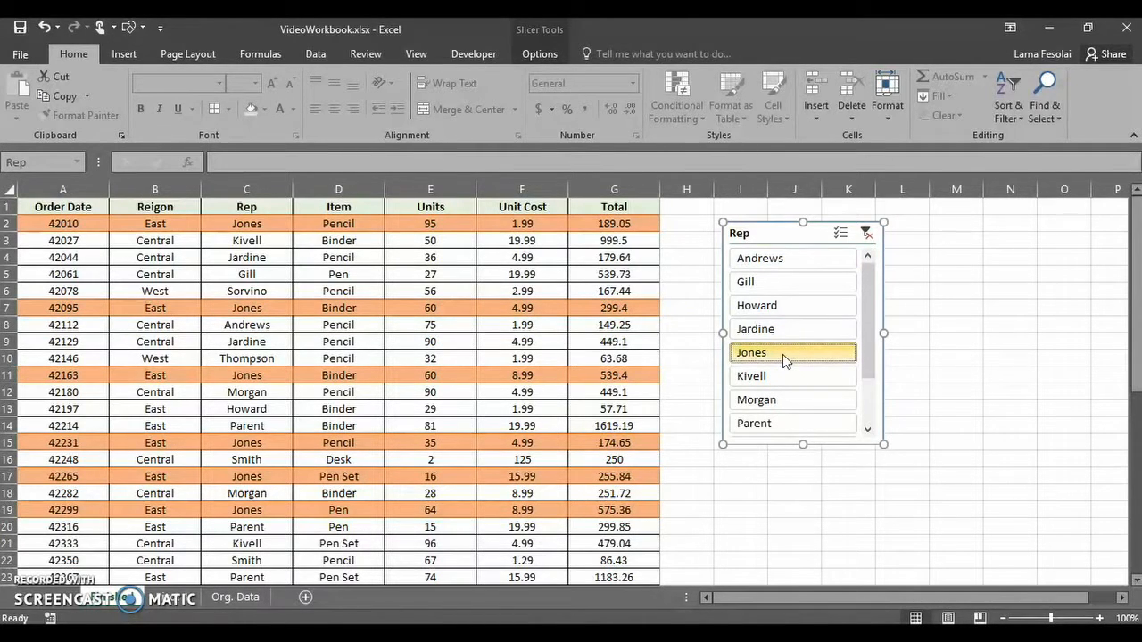
click(397, 230)
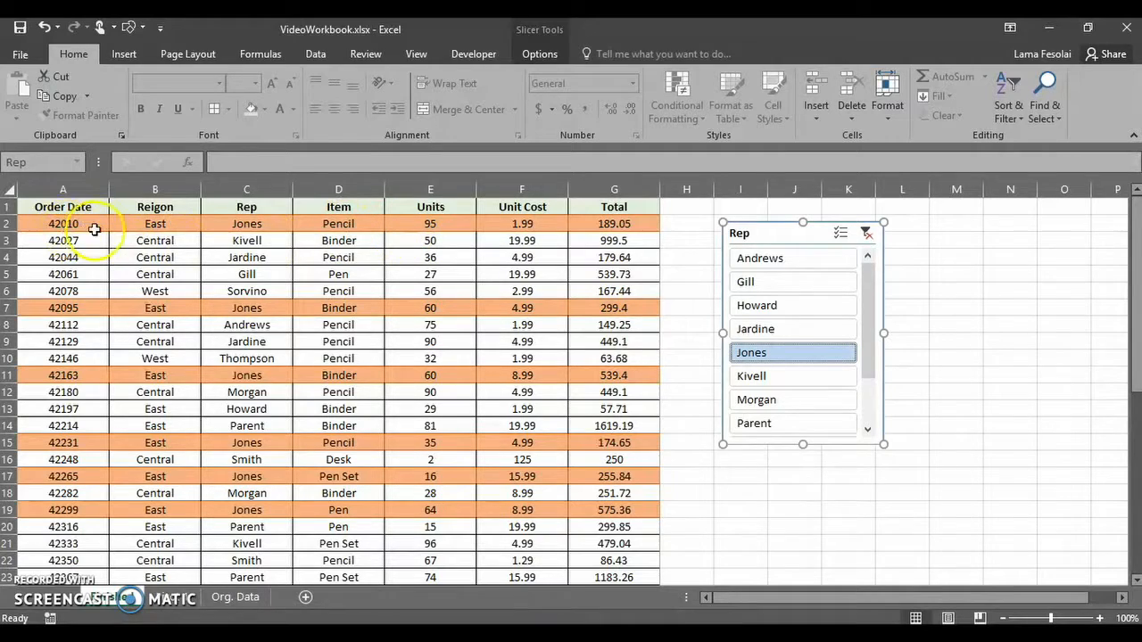
drag(1135, 223, 1073, 203)
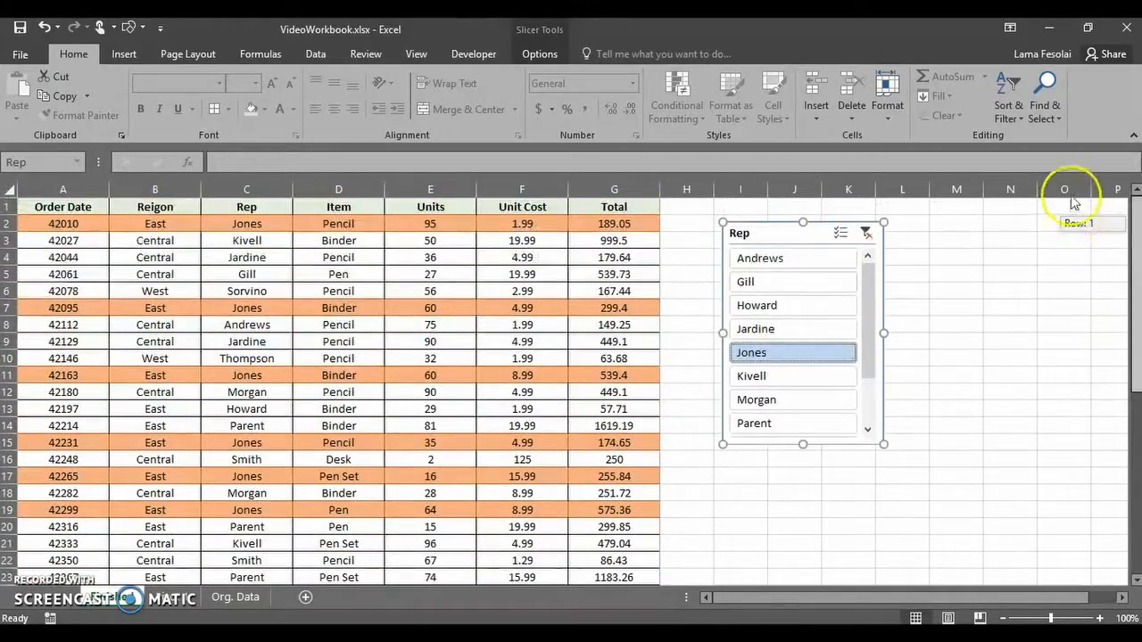
click(765, 307)
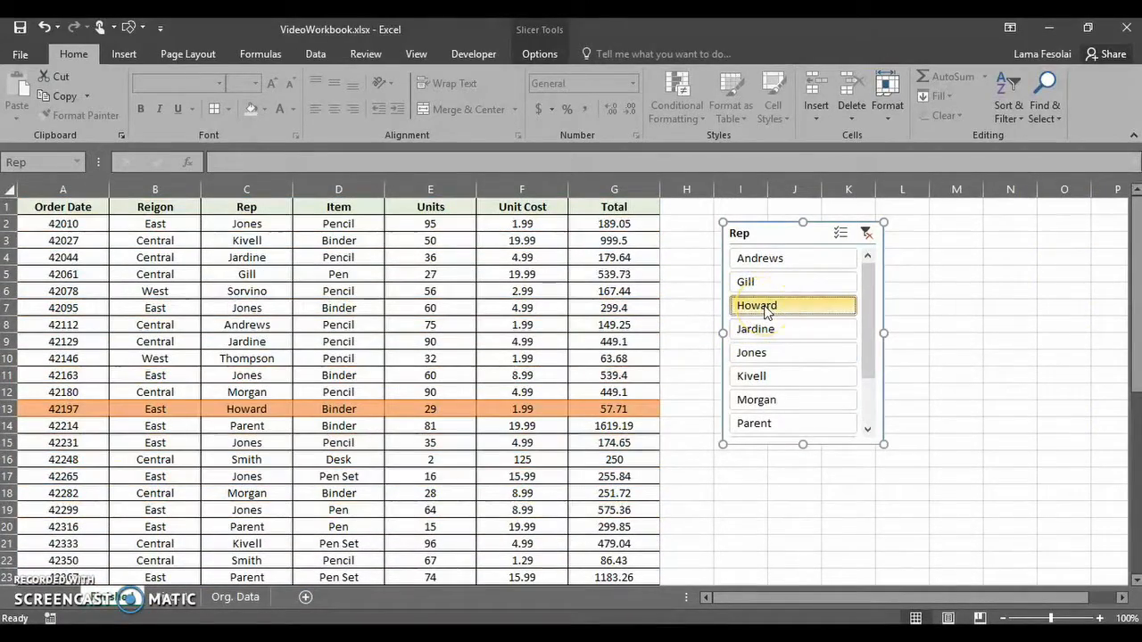
click(791, 400)
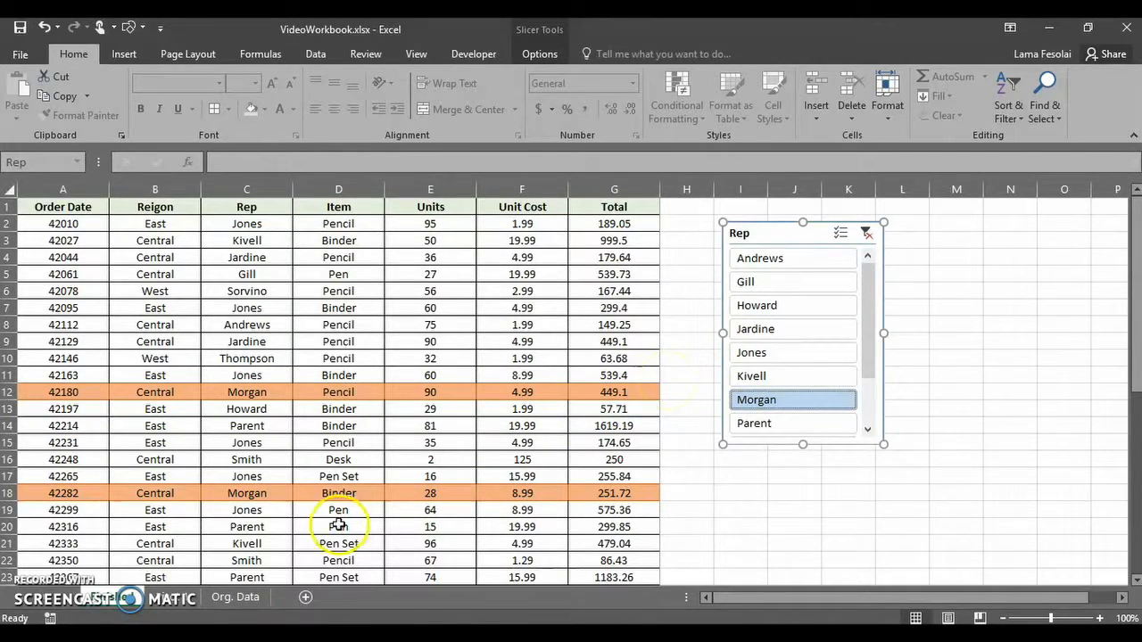
Step: Switch to the Org. Data sheet and look over the order table and the empty area beside it
click(237, 597)
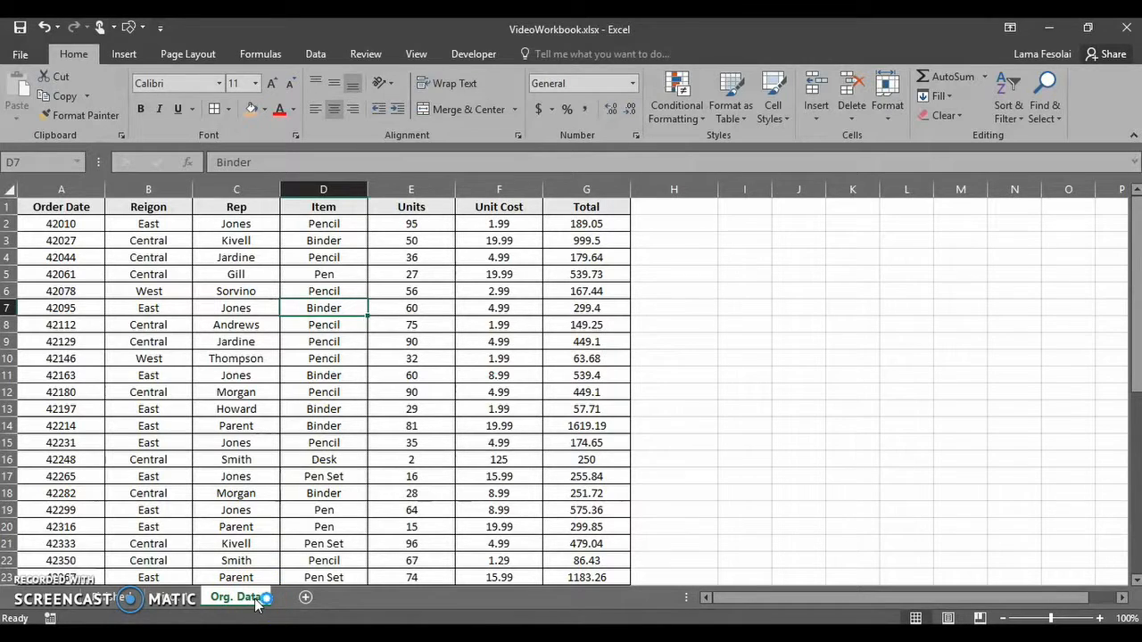
drag(51, 205, 604, 426)
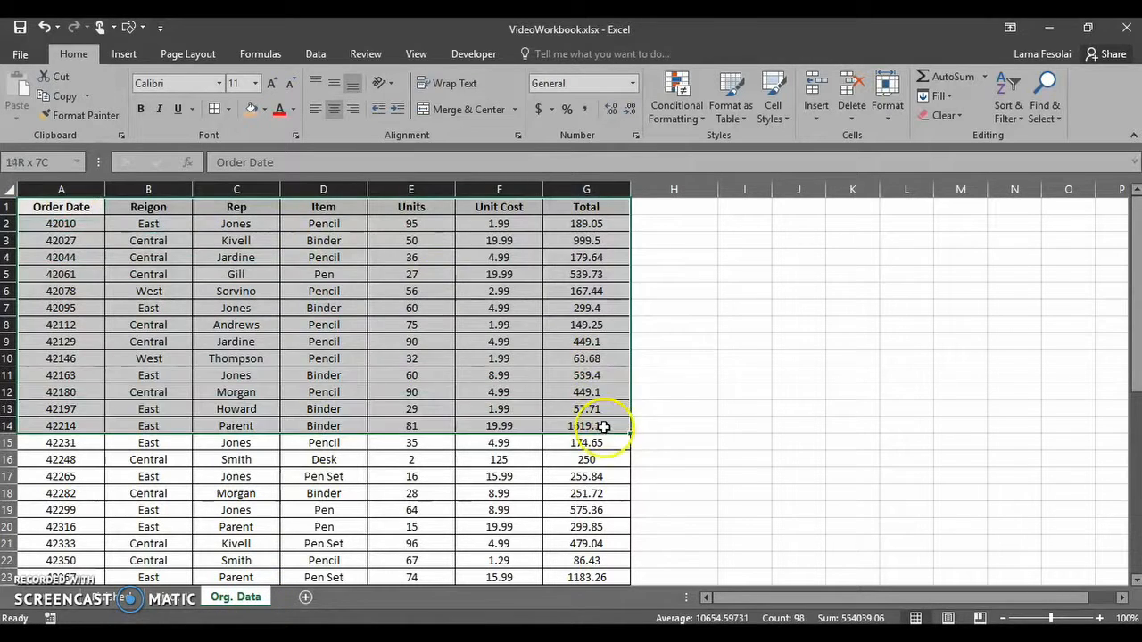
click(693, 405)
drag(739, 225, 815, 361)
click(754, 428)
scroll(860, 339, down, 1)
scroll(860, 339, up, 1)
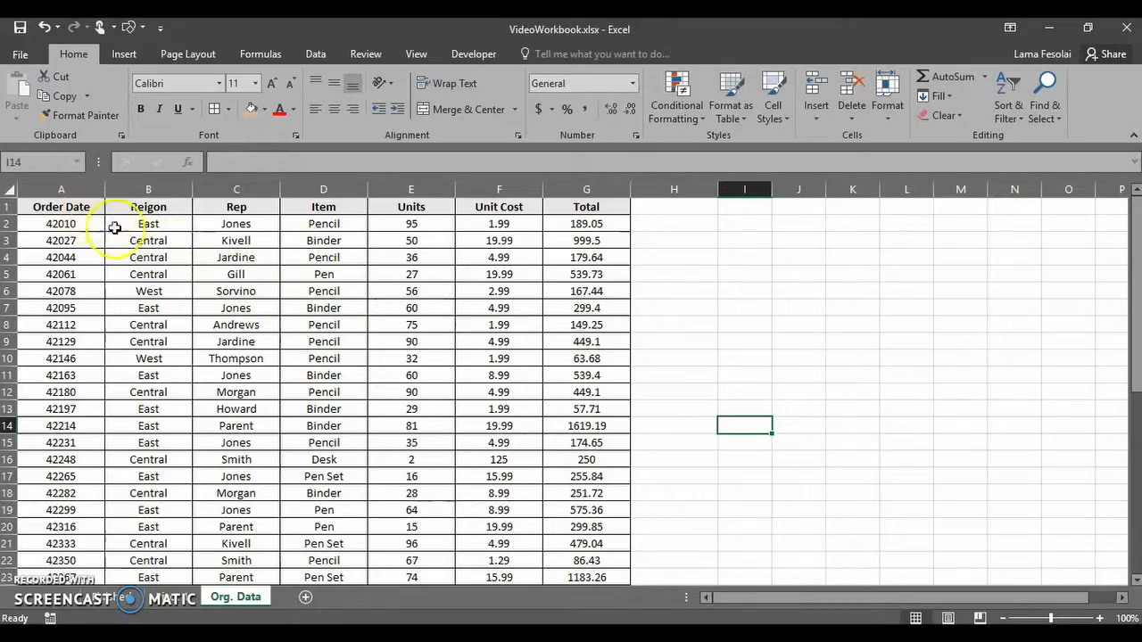
drag(77, 208, 589, 553)
scroll(267, 389, up, 7)
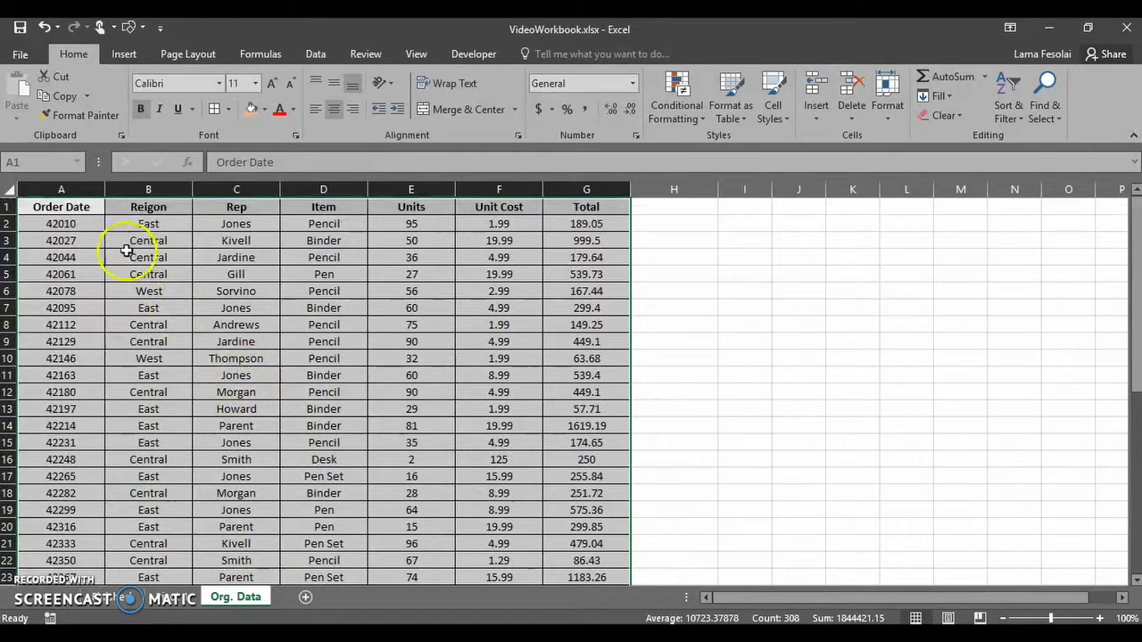
click(124, 53)
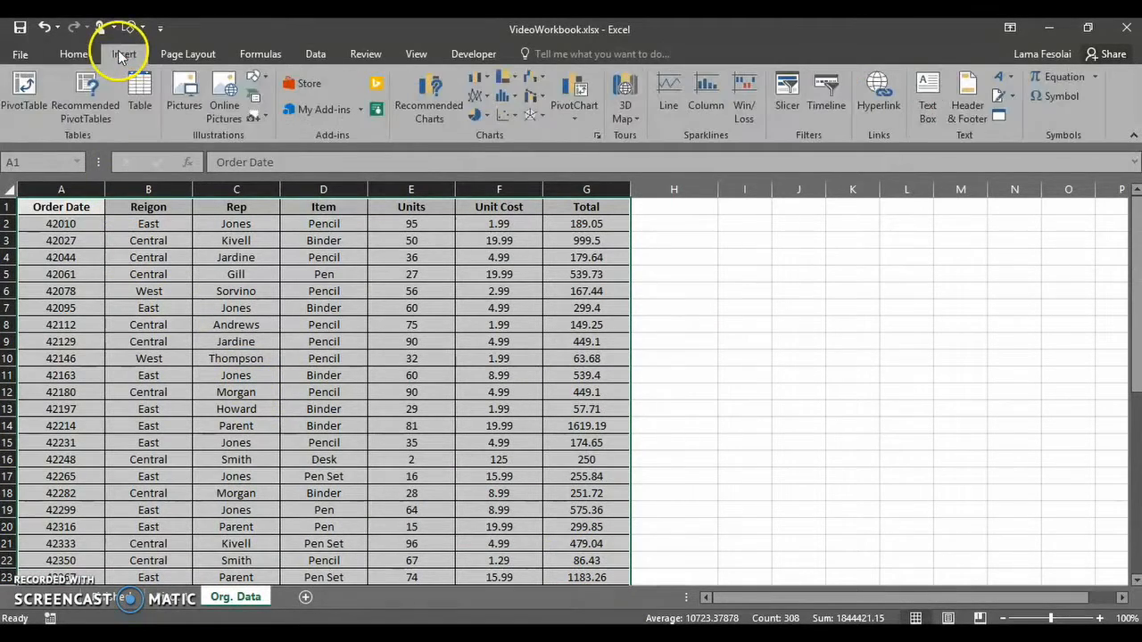
click(26, 88)
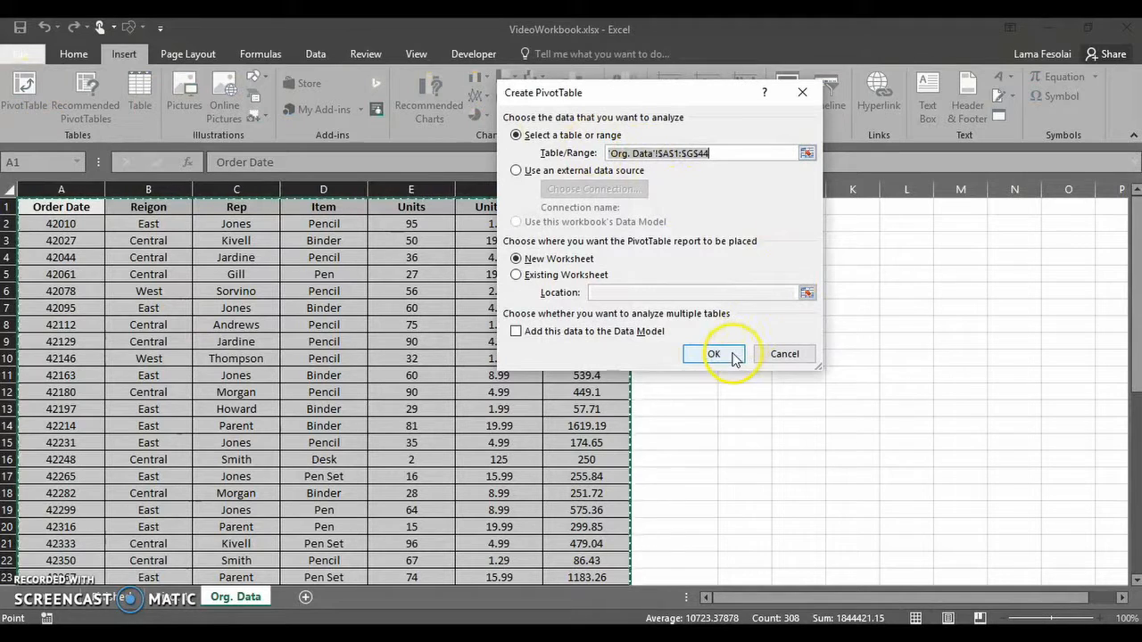
click(801, 93)
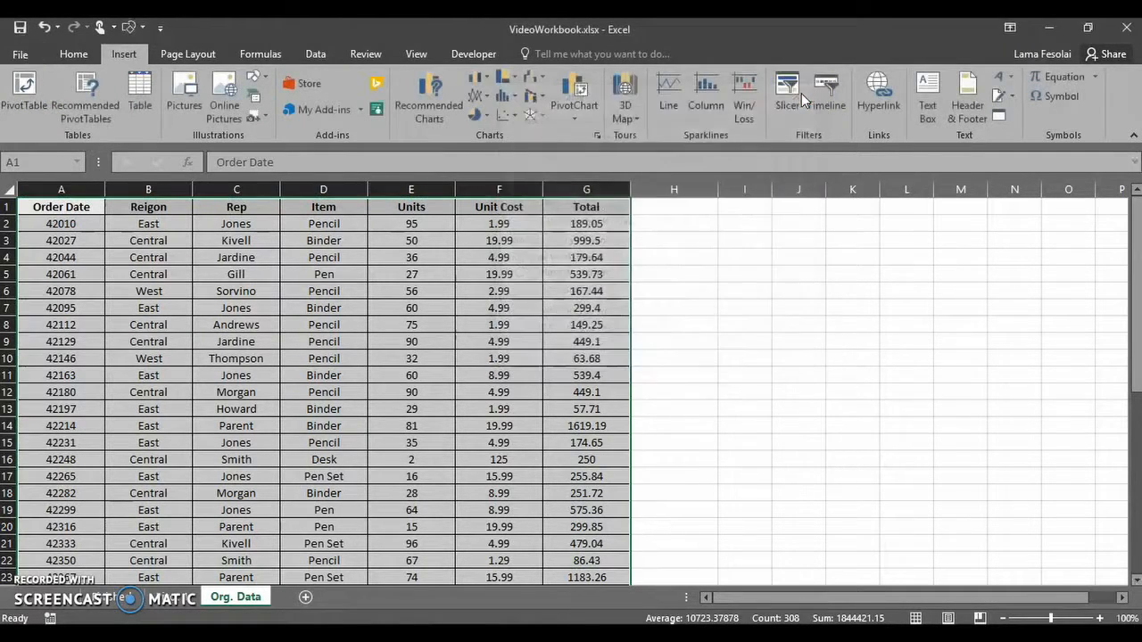
Step: Replace the range selection with a single cell inside the order table, ending on cell D9
click(239, 307)
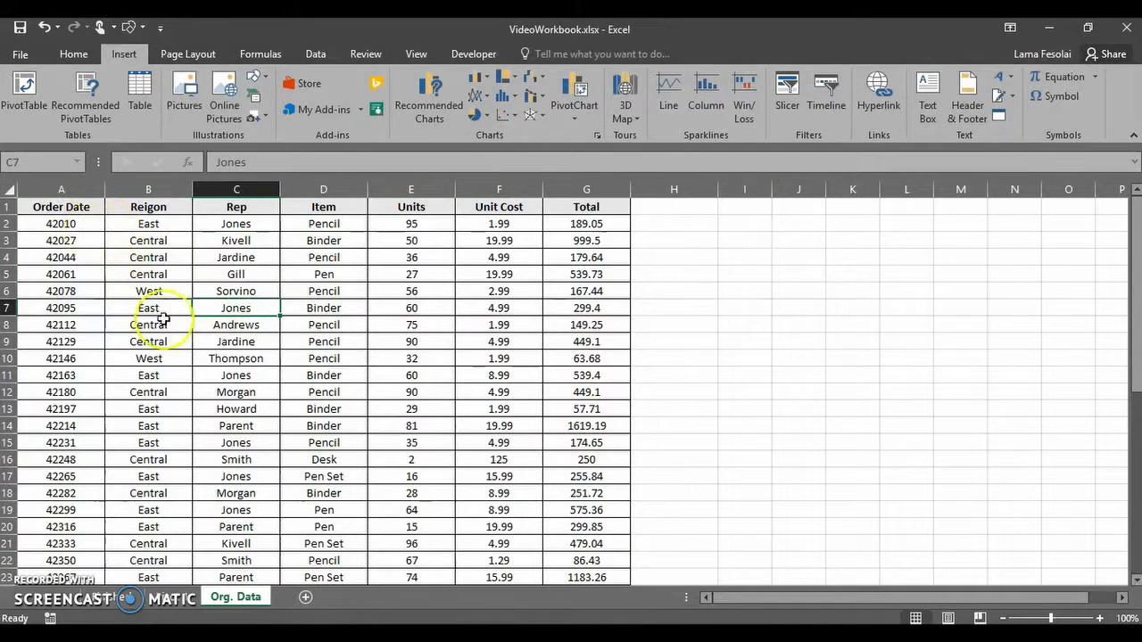
click(264, 339)
click(333, 346)
click(314, 373)
click(243, 361)
click(309, 339)
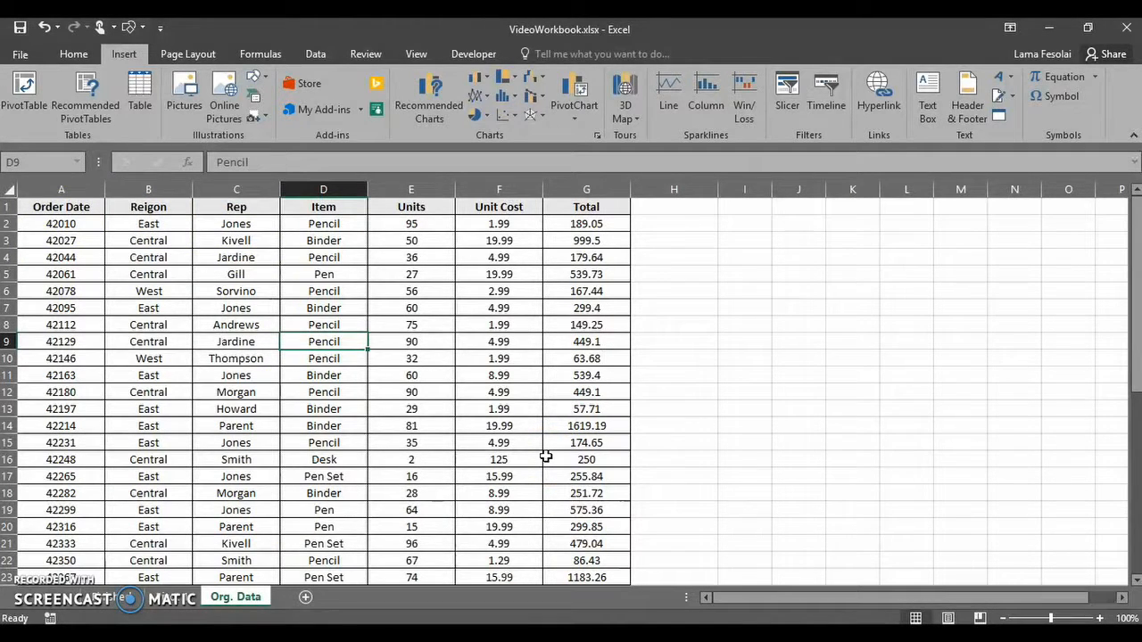
key(alt)
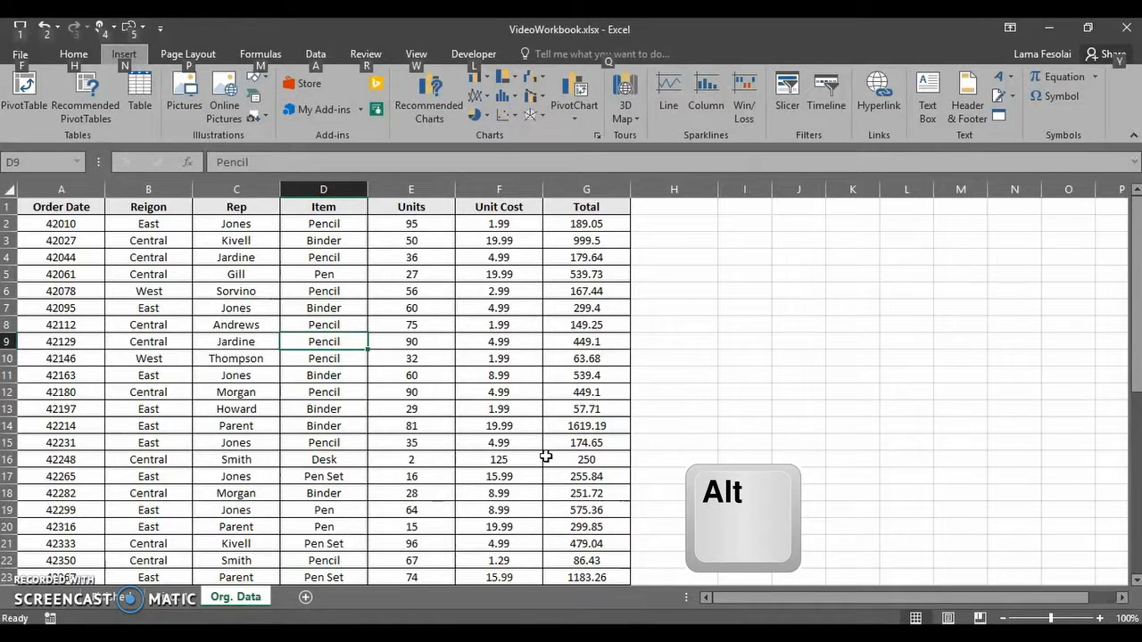
key(n)
key(v)
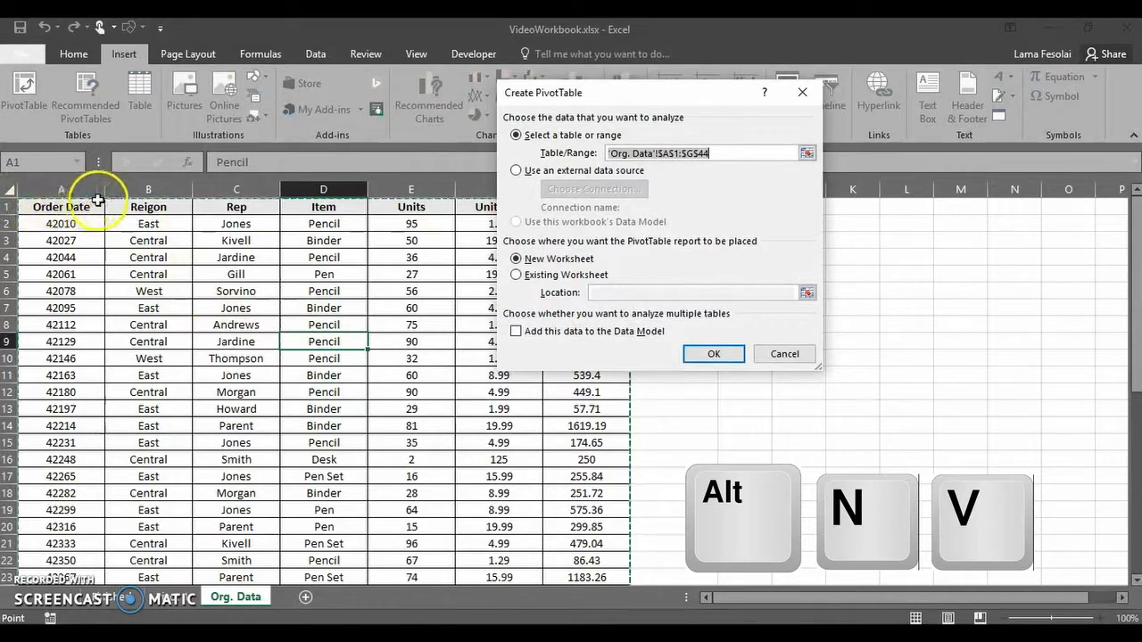
mouse_move(1135, 255)
mouse_down()
mouse_move(1136, 267)
mouse_move(1135, 255)
mouse_up()
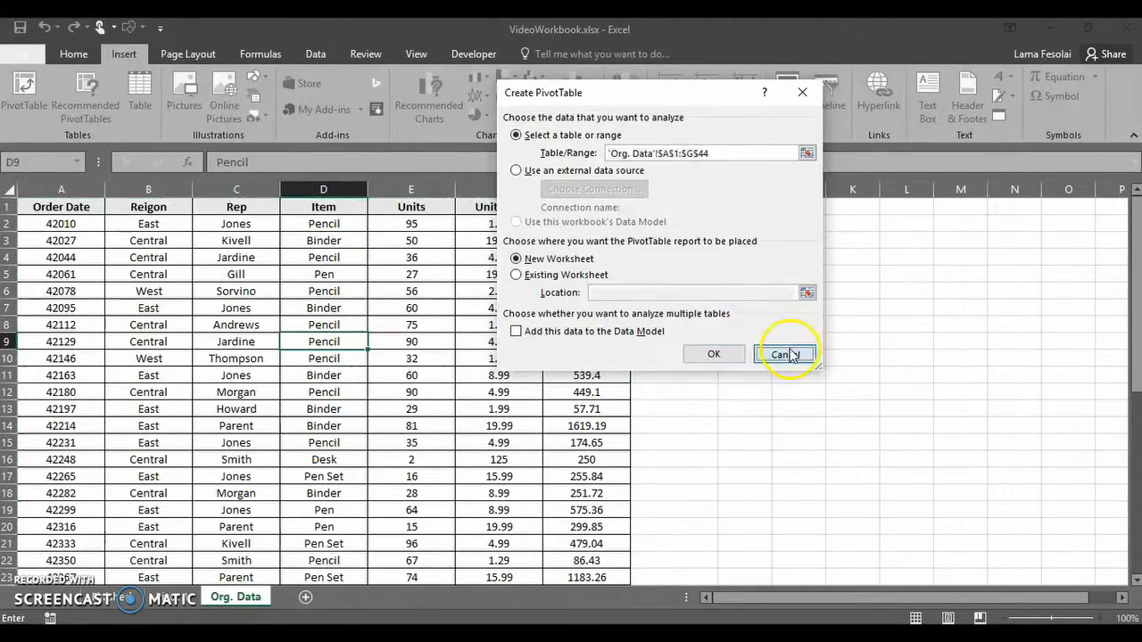
click(793, 354)
Step: Create a PivotTable on a new worksheet from the Org. Data range A1:G44
key(alt)
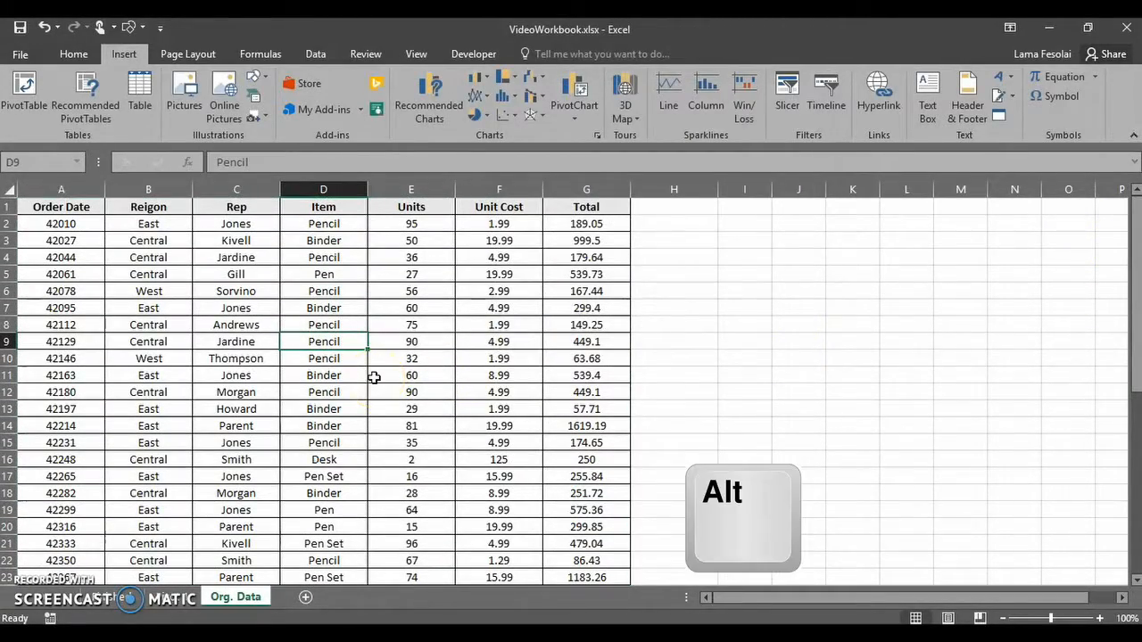
key(n)
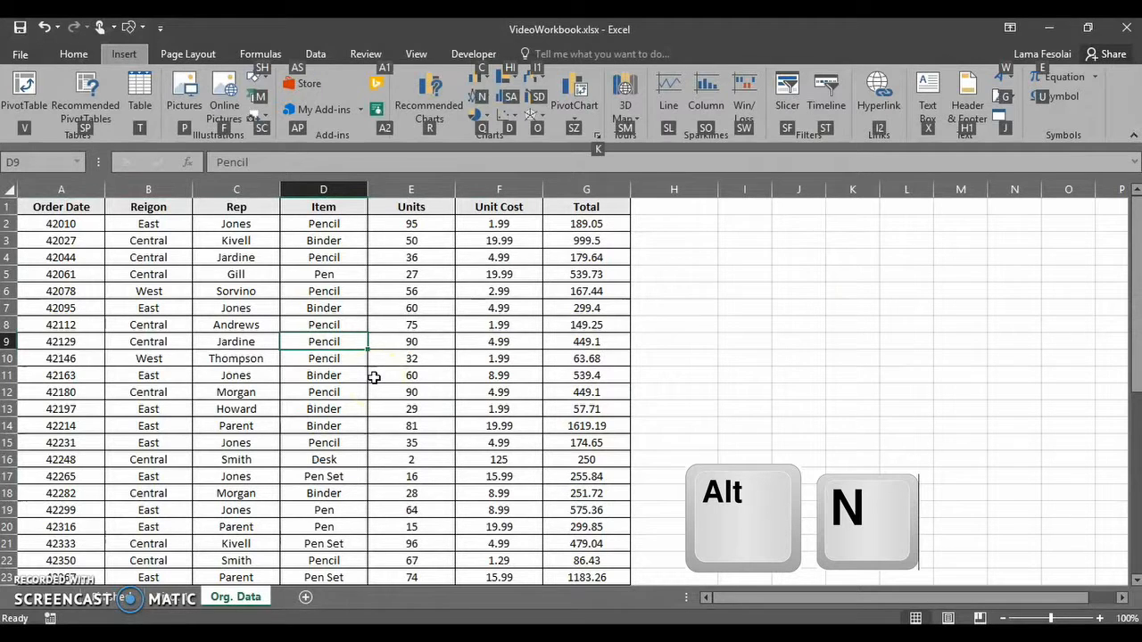
key(v)
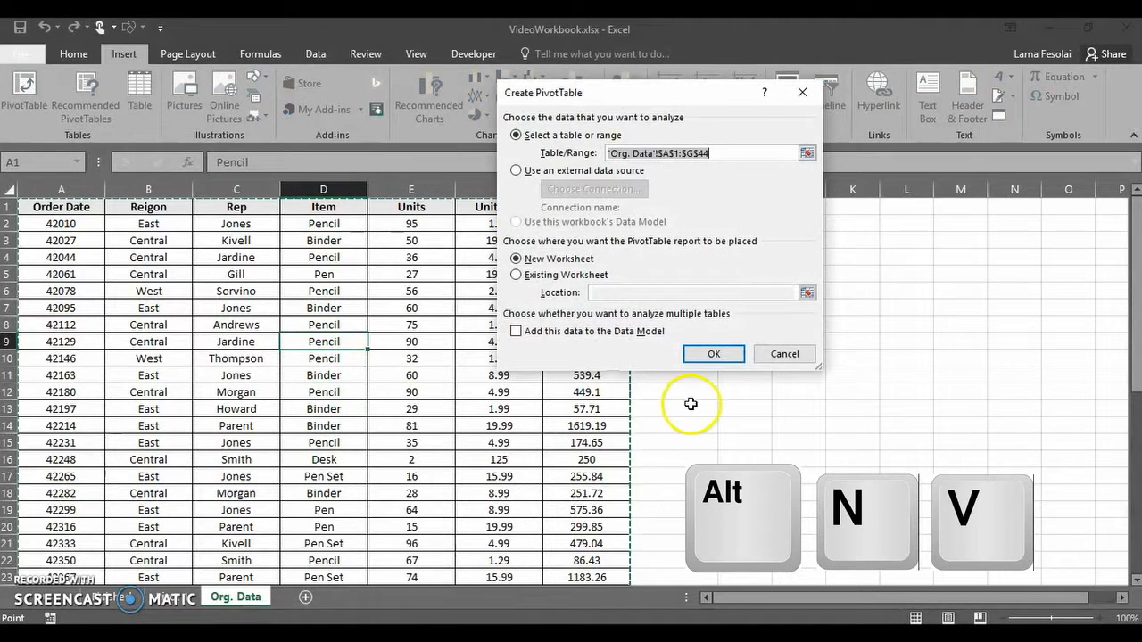
click(713, 357)
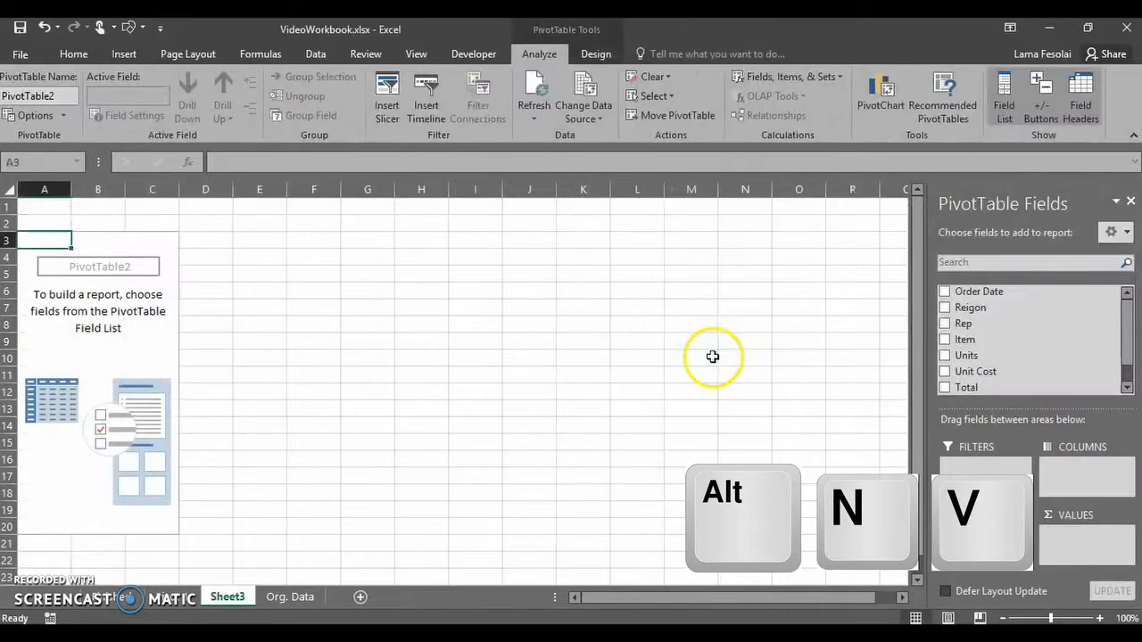
Step: Rename the new PivotTable worksheet as P.Table 2
click(280, 597)
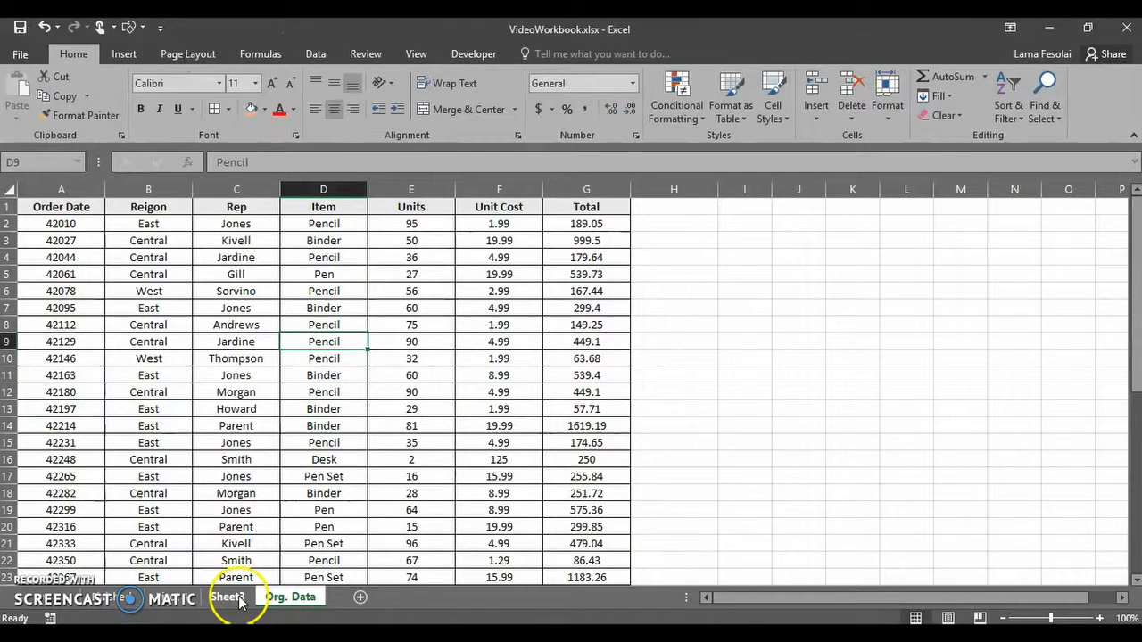
click(234, 597)
right_click(237, 600)
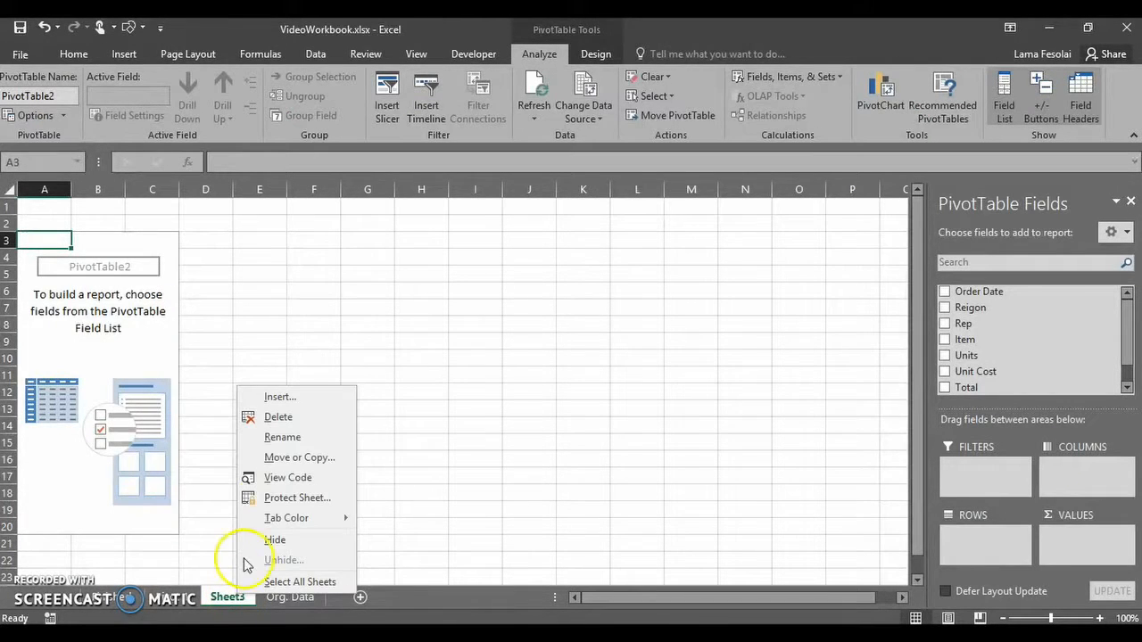
click(294, 438)
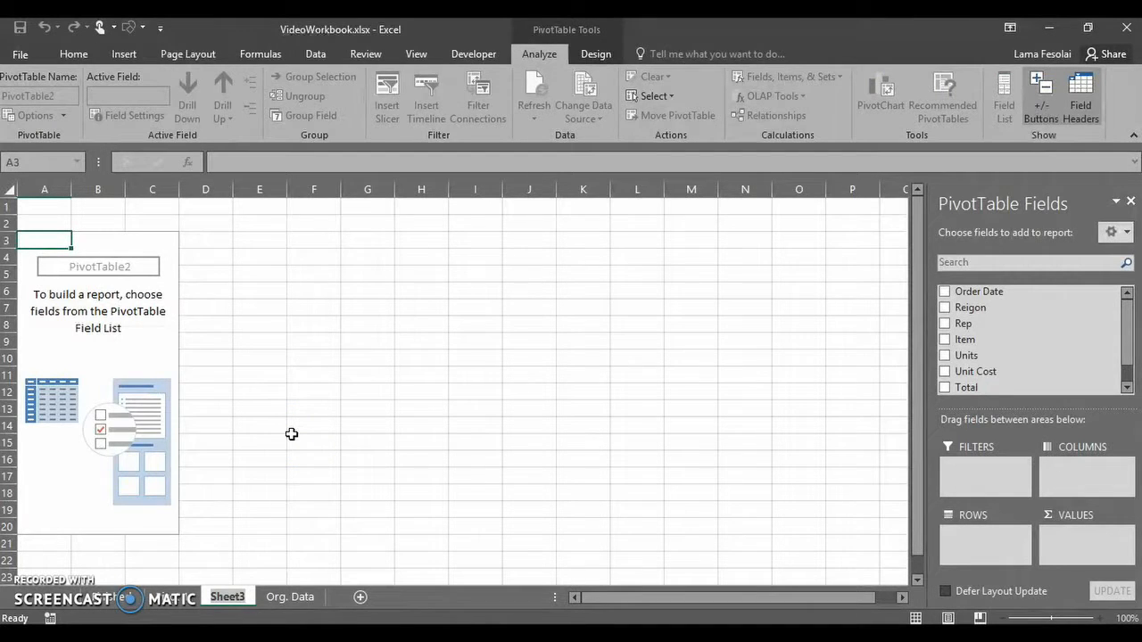
key(BackSpace)
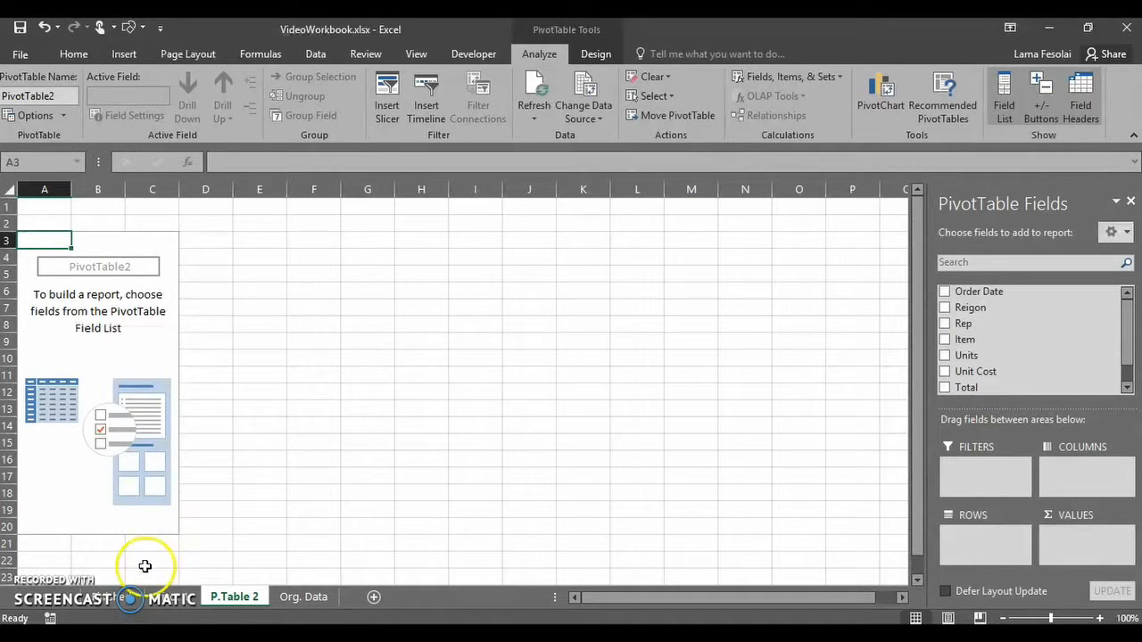
Step: On the P.Table 2 sheet, add the Rep field to the PivotTable's rows
click(248, 607)
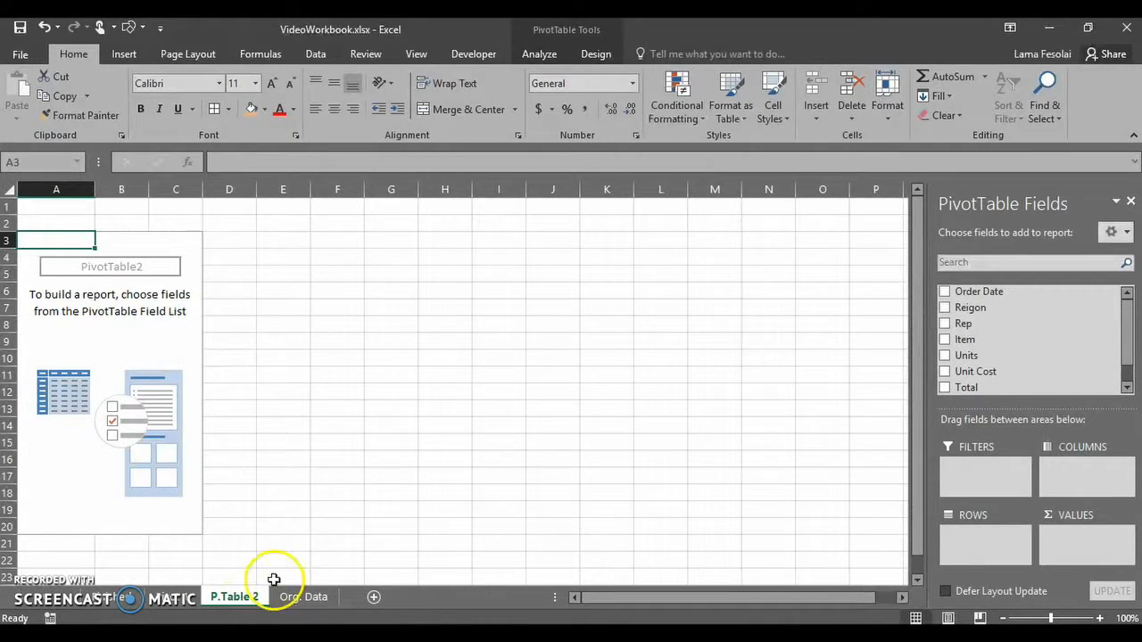
click(944, 324)
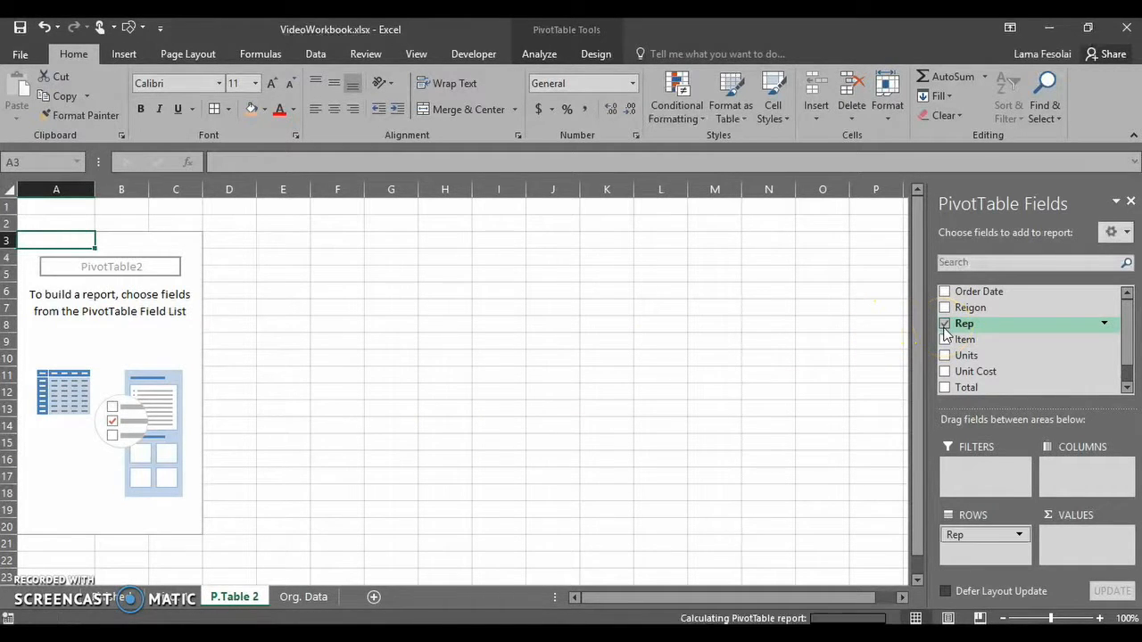
click(974, 536)
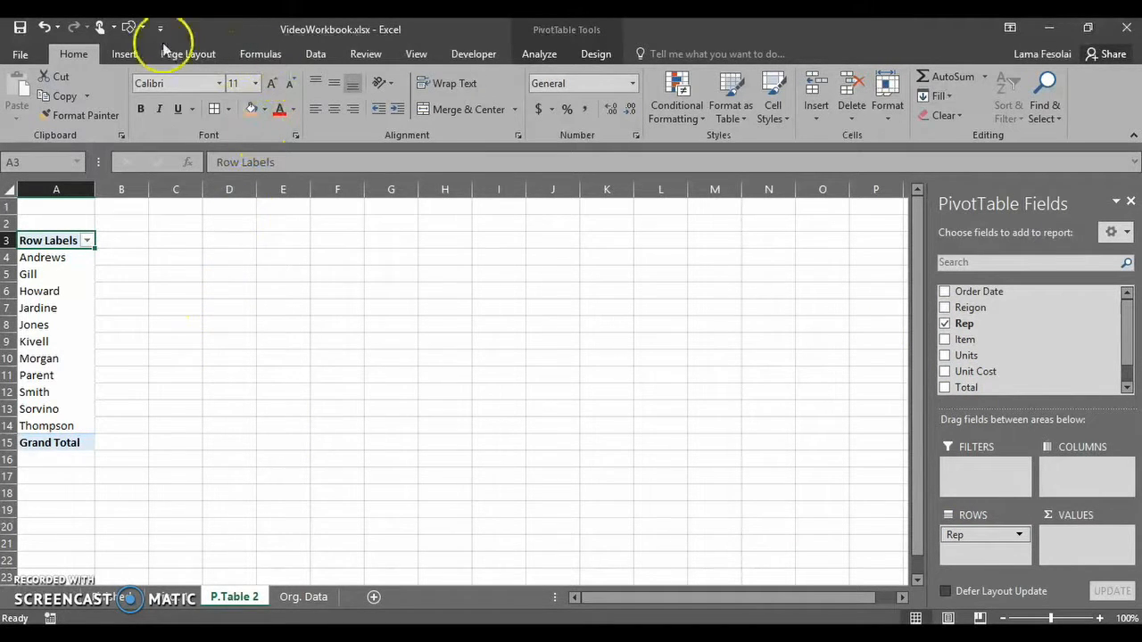
Step: Insert a slicer for the PivotTable's Rep field on the P.Table 2 sheet
click(137, 53)
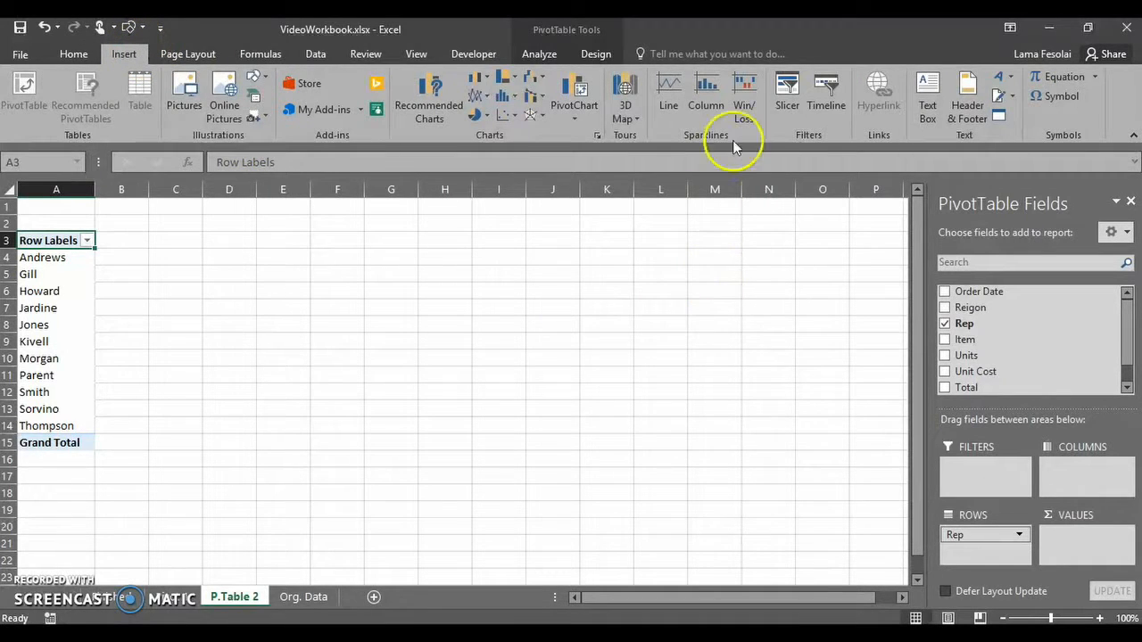
click(786, 101)
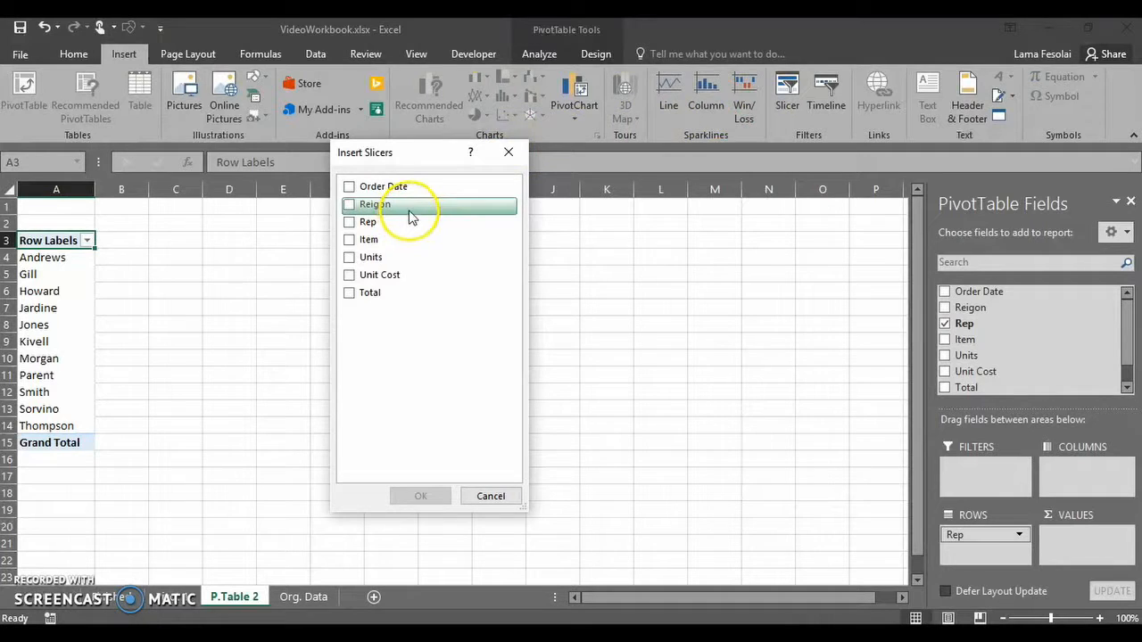
click(349, 223)
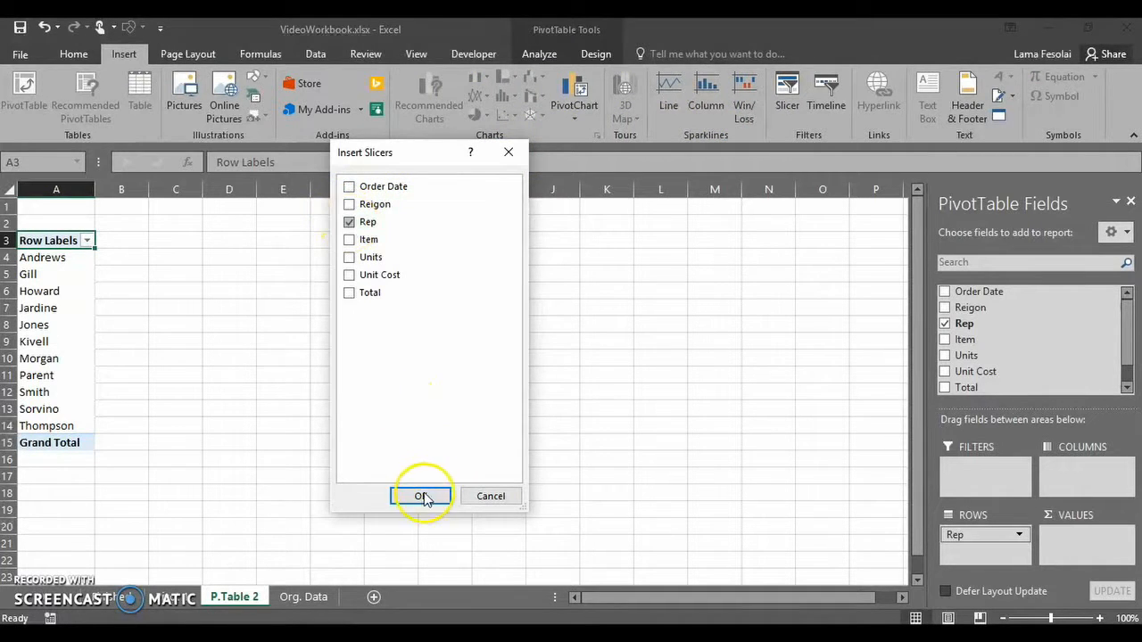
click(420, 495)
drag(453, 298, 445, 278)
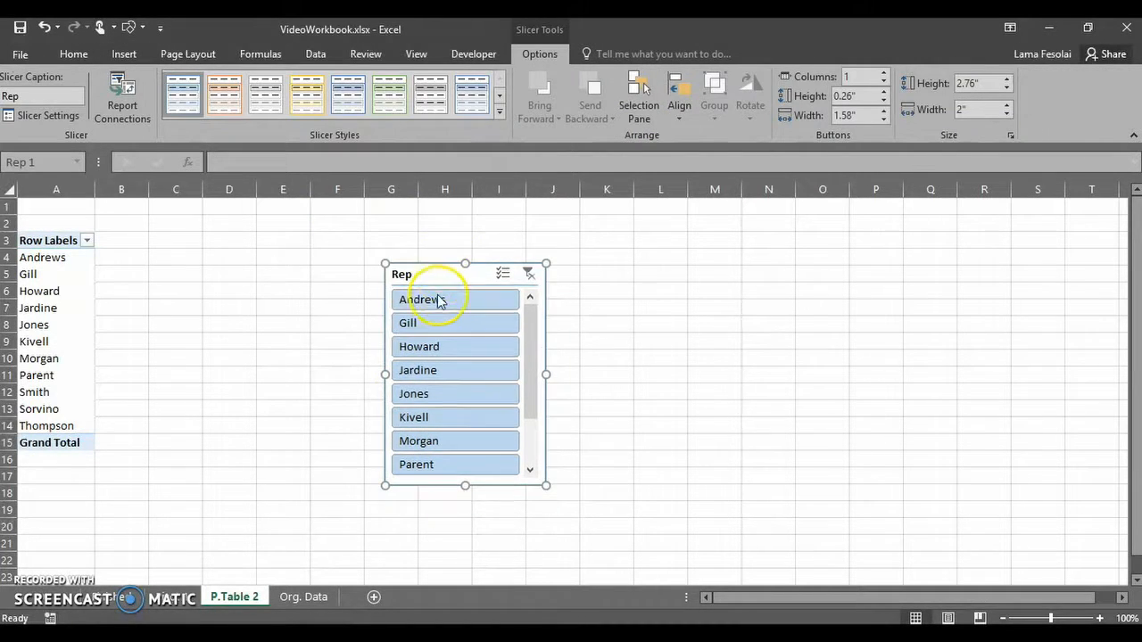
Step: Test the Rep slicer by filtering the PivotTable for single reps and a range of reps, ending on the first rep
click(445, 298)
click(449, 323)
click(448, 344)
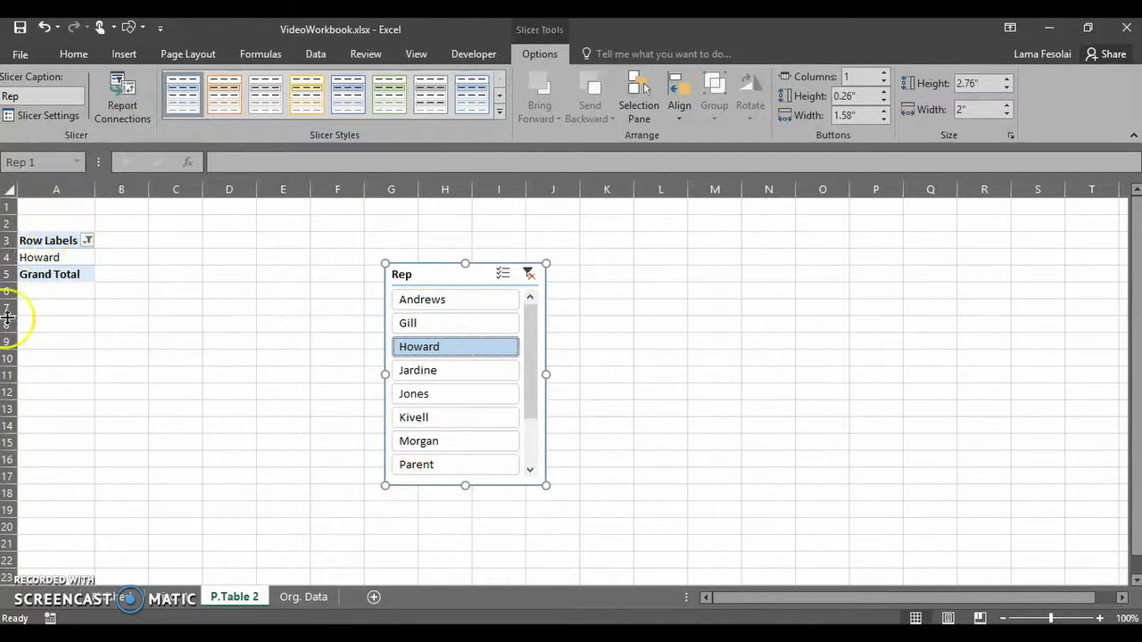
click(434, 301)
click(436, 321)
click(447, 347)
click(448, 369)
drag(433, 303, 453, 489)
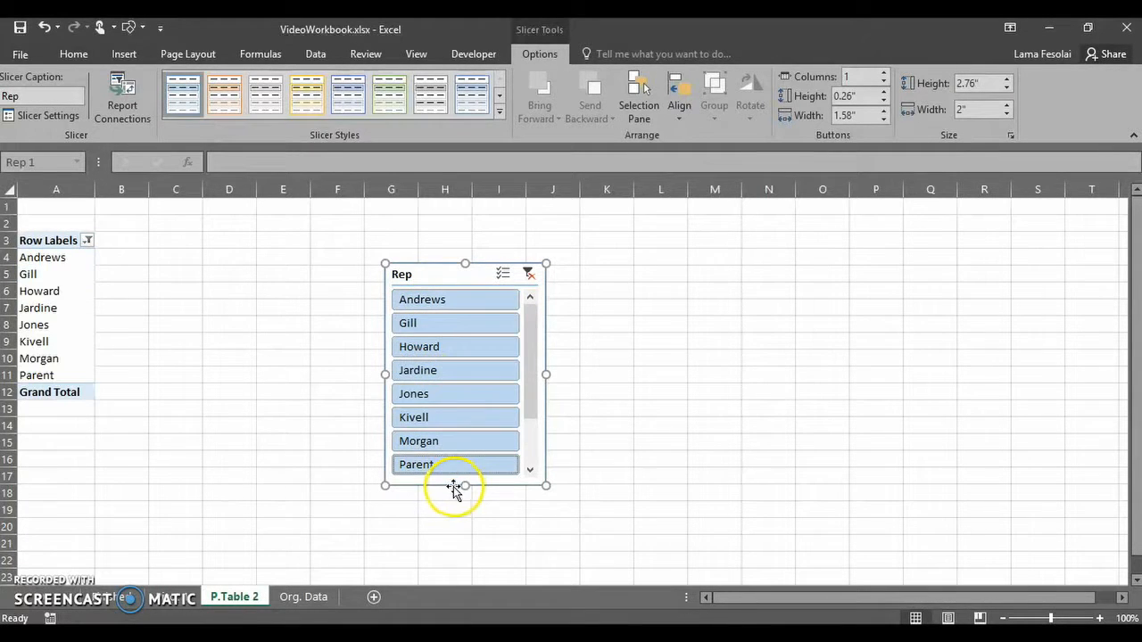
click(432, 302)
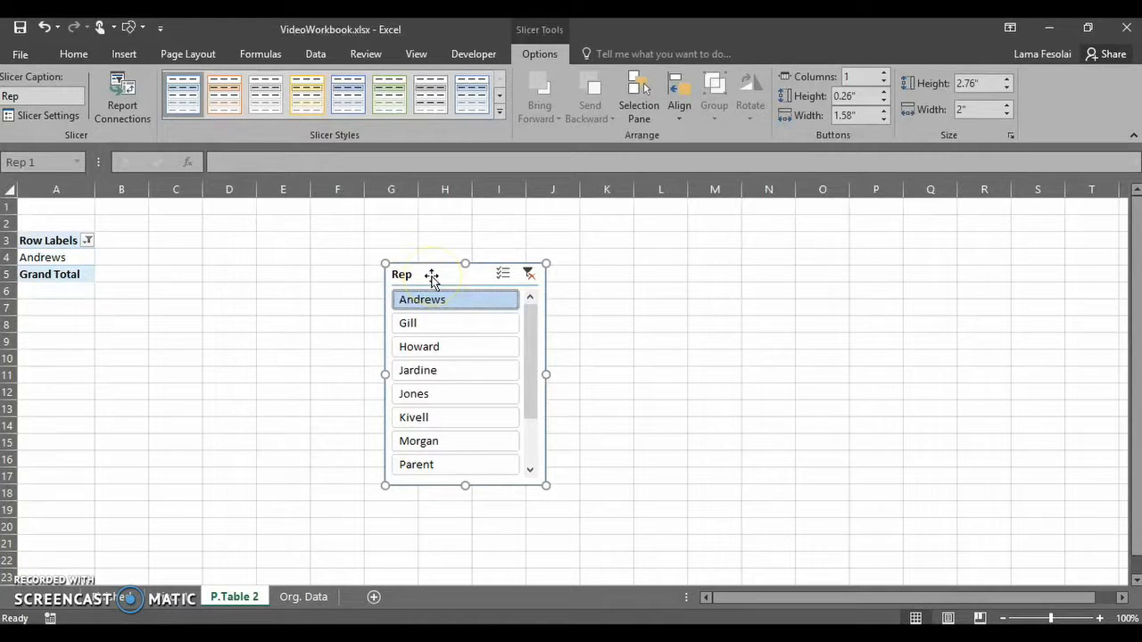
Step: Cut the Rep slicer from P.Table 2, paste it onto Org. Data with the destination theme, and place it beside the order table across columns I:K
drag(431, 276, 418, 263)
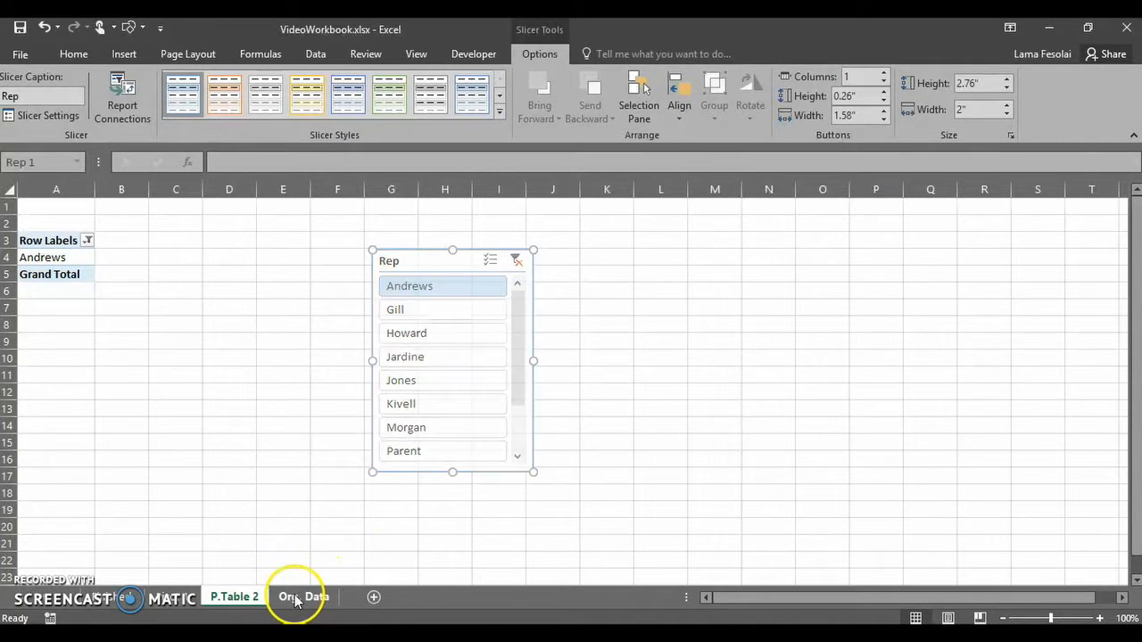
click(296, 598)
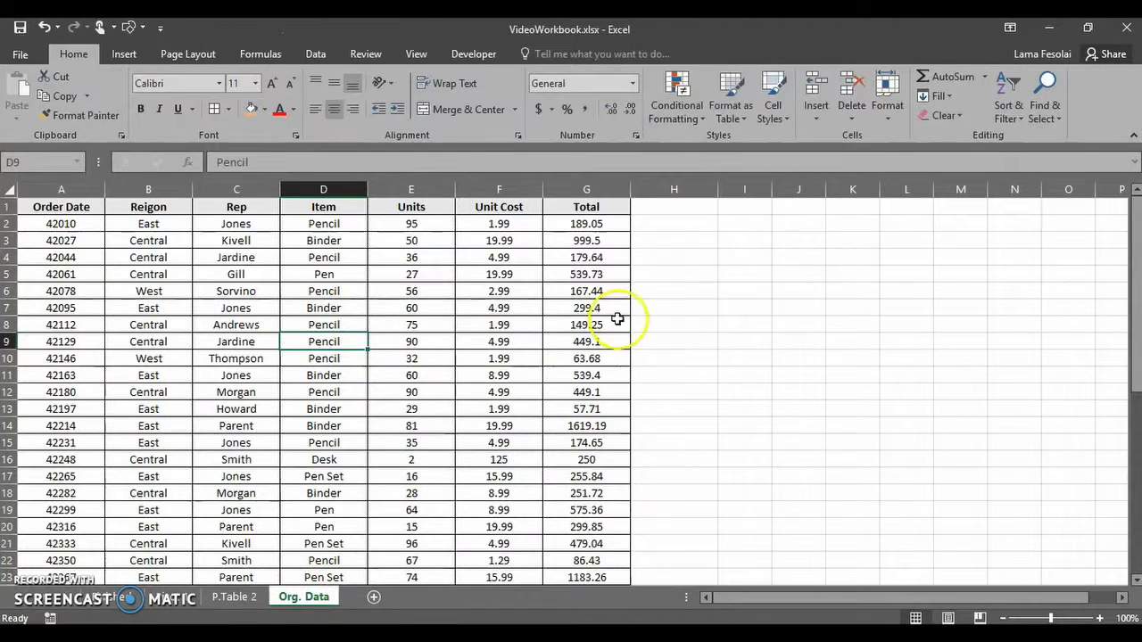
click(241, 597)
drag(435, 259, 421, 256)
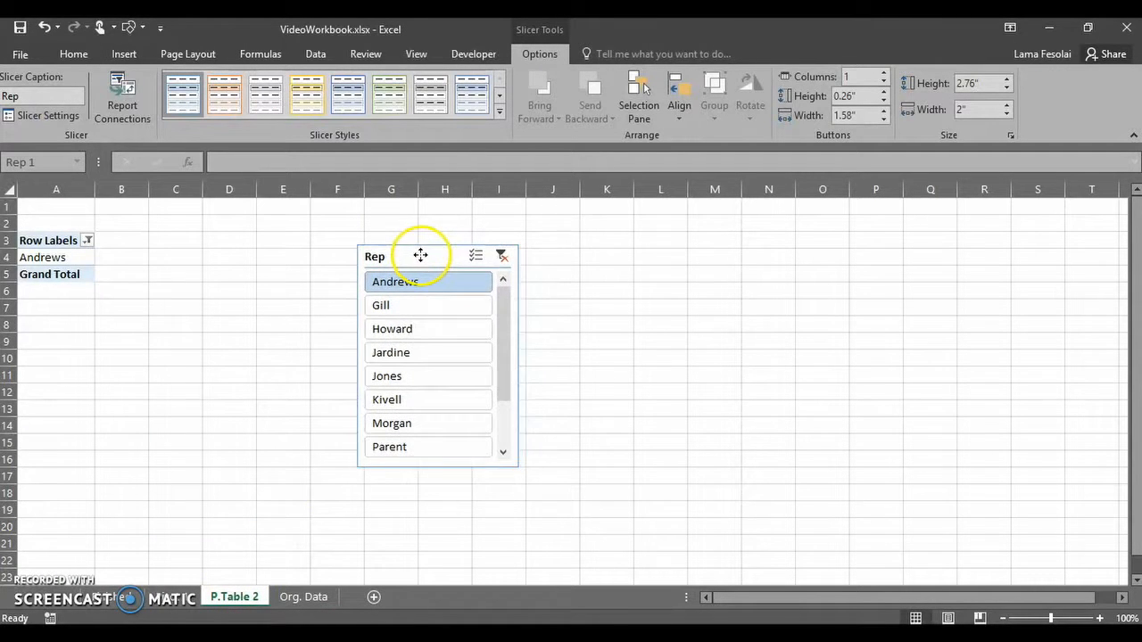
right_click(413, 257)
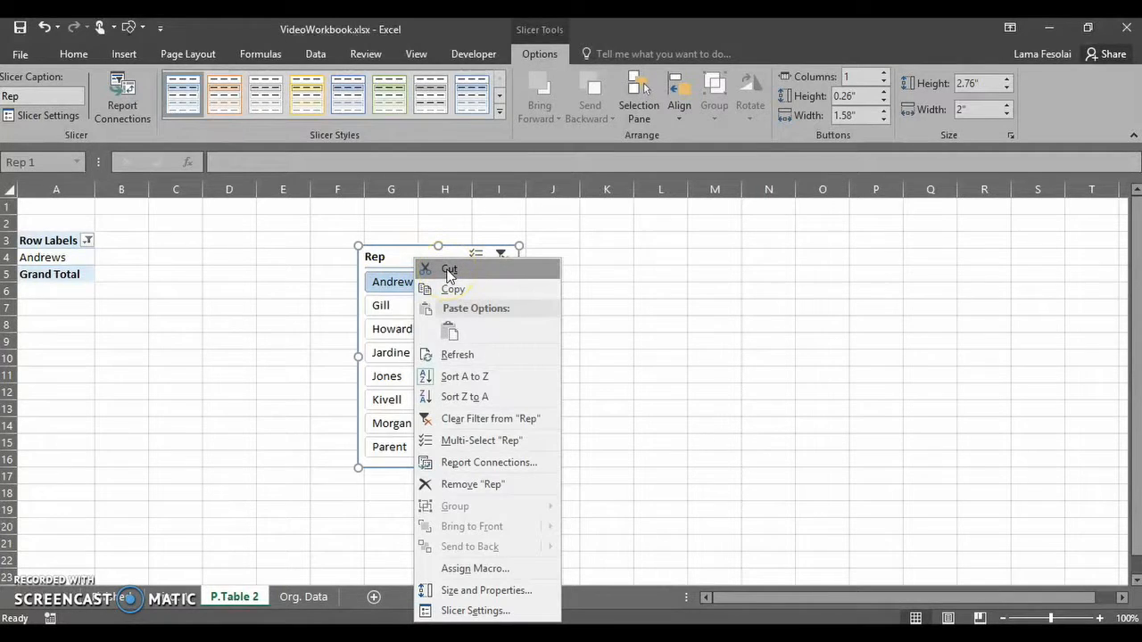
click(449, 271)
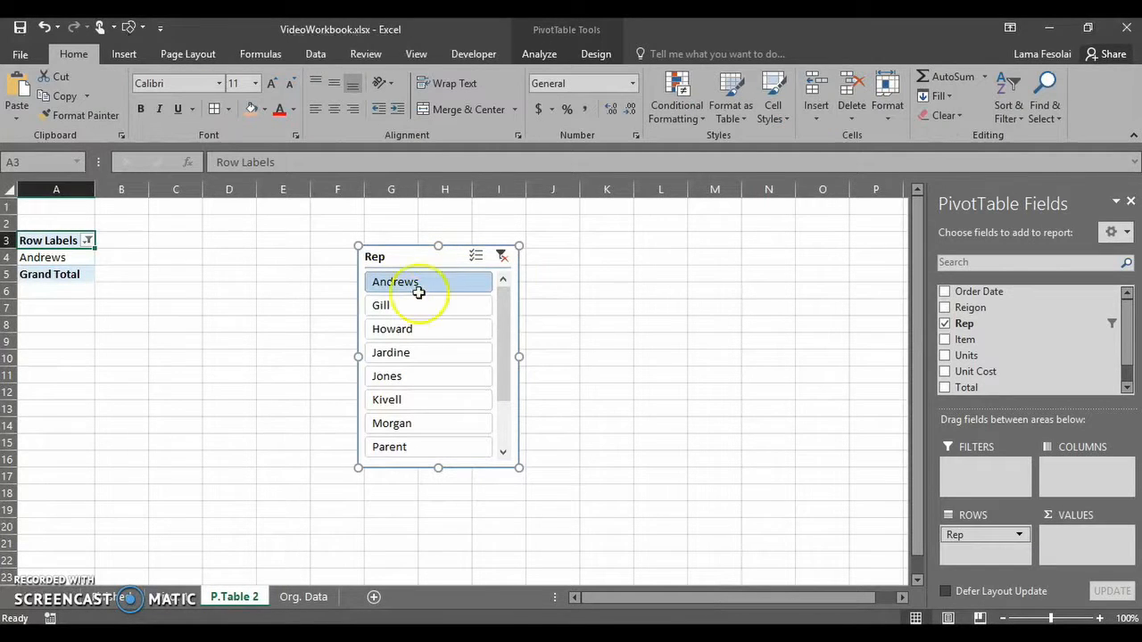
click(304, 602)
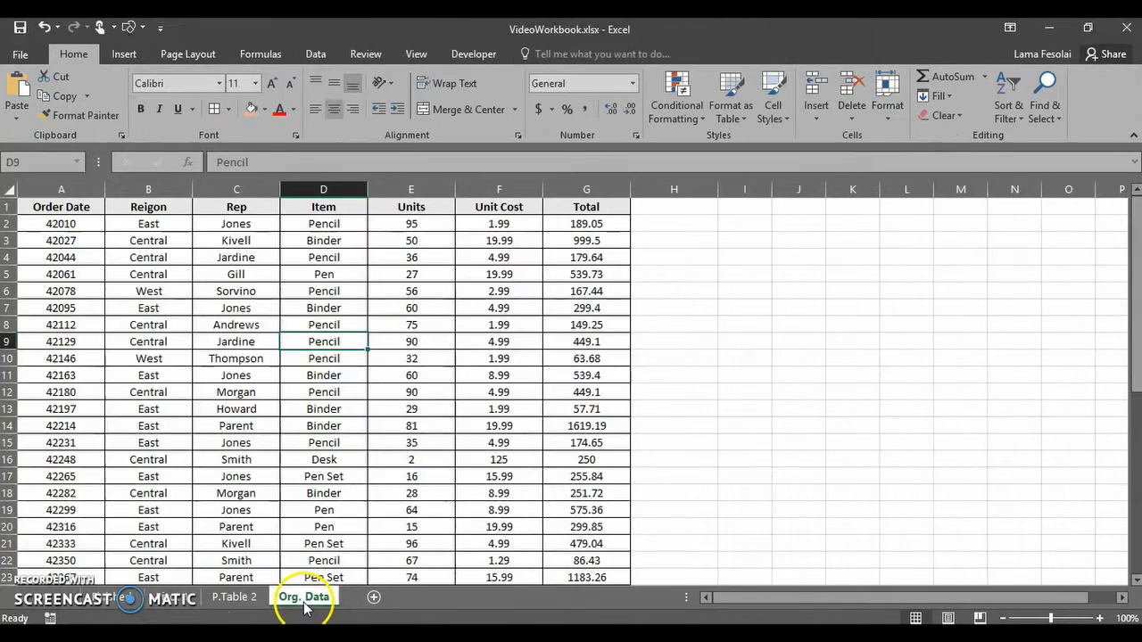
right_click(704, 224)
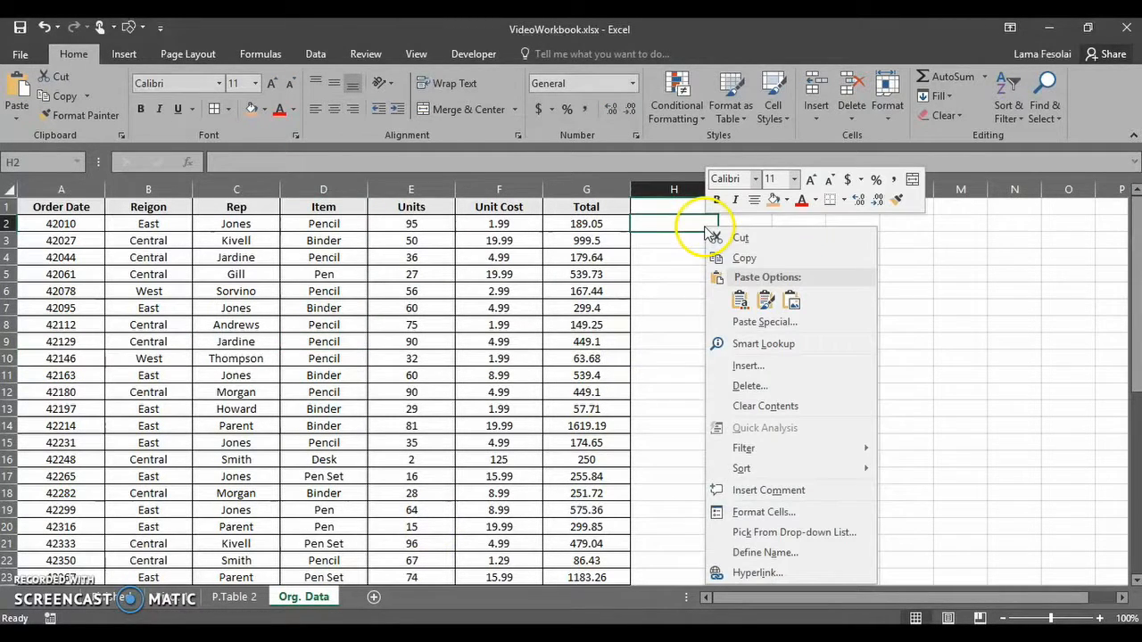
click(741, 302)
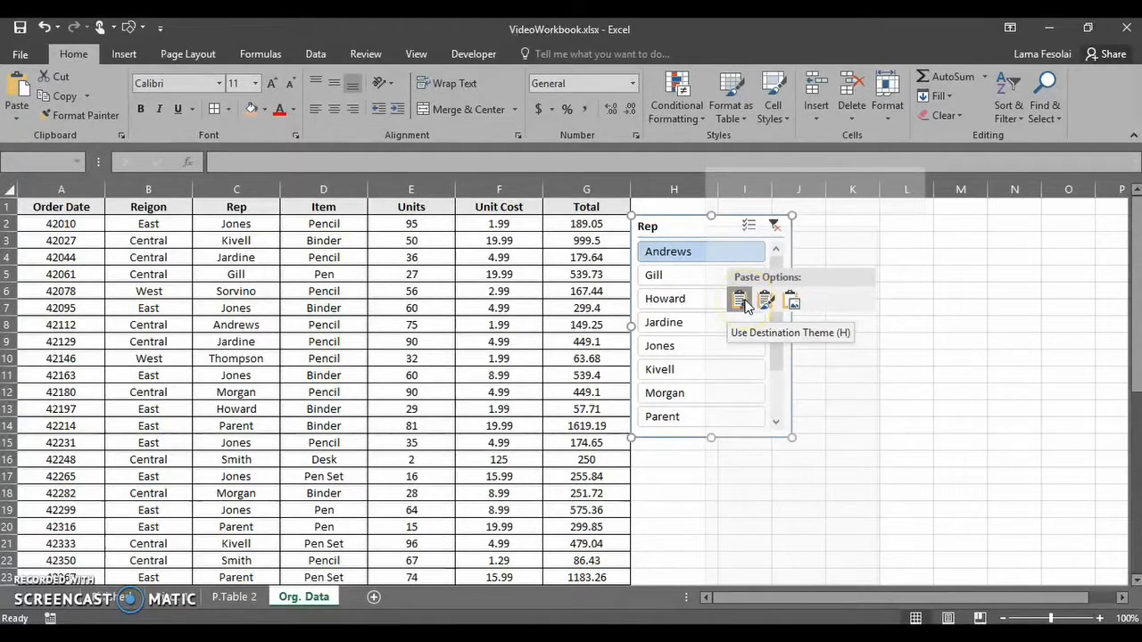
click(740, 302)
drag(703, 223, 783, 231)
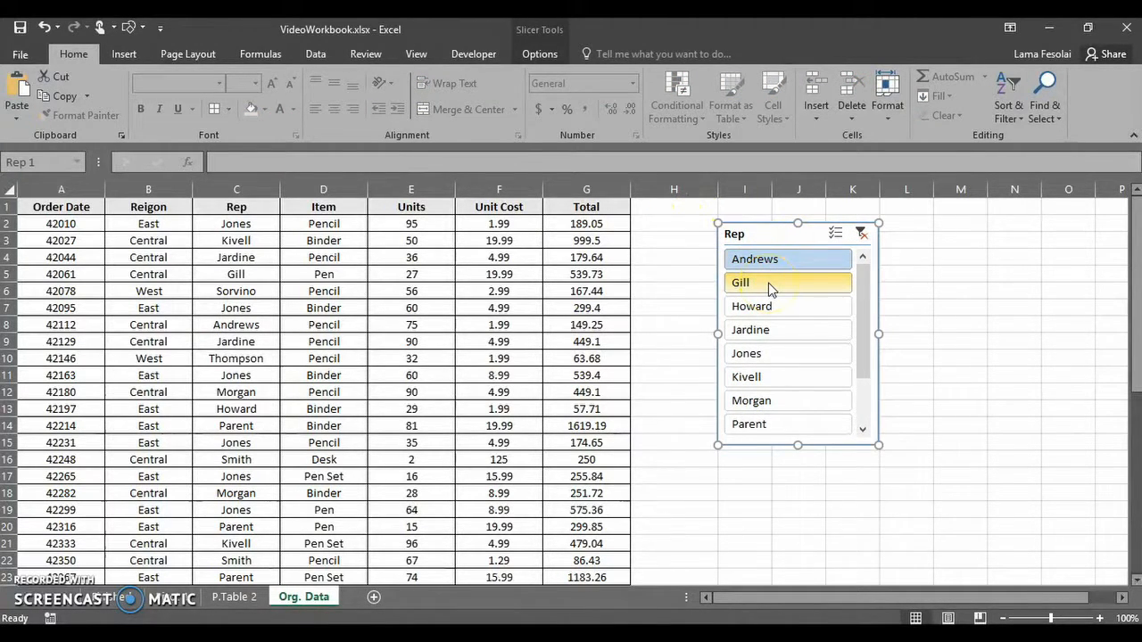
Step: Choose different reps in the Org. Data slicer, check the PivotTable on P.Table 2 after each, and finish with the first rep selected
click(768, 283)
click(246, 604)
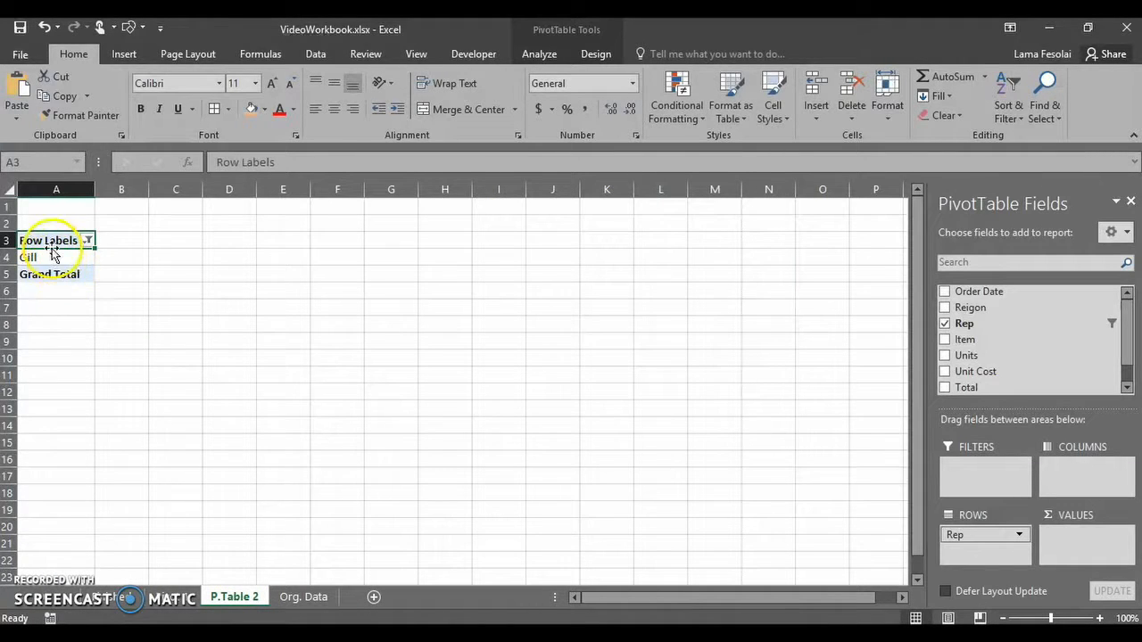
click(292, 603)
click(792, 353)
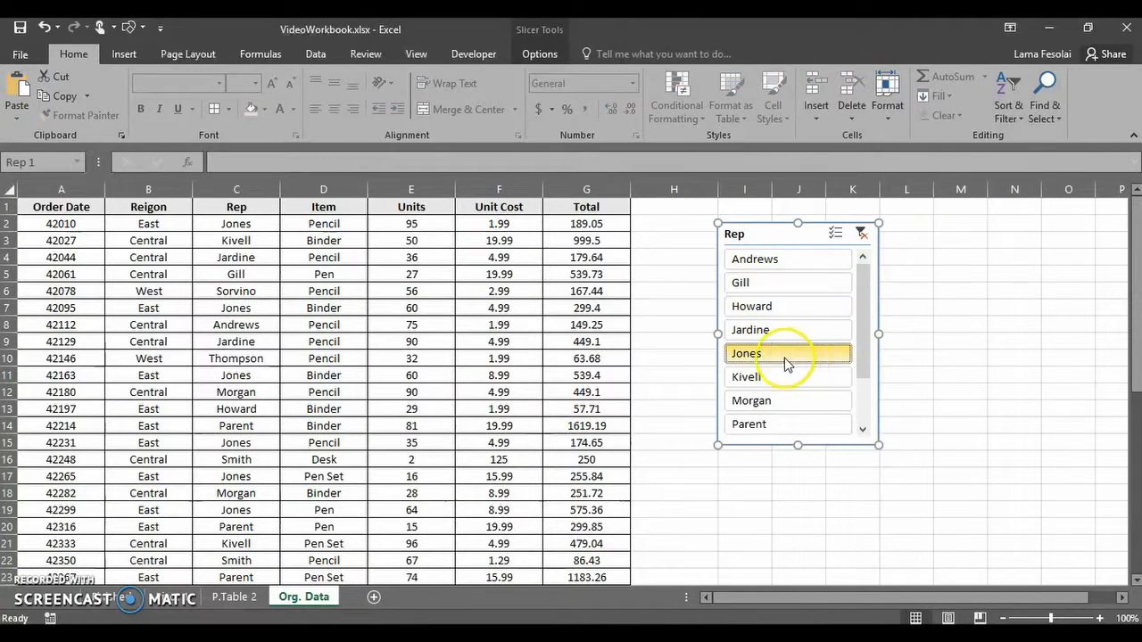
click(232, 598)
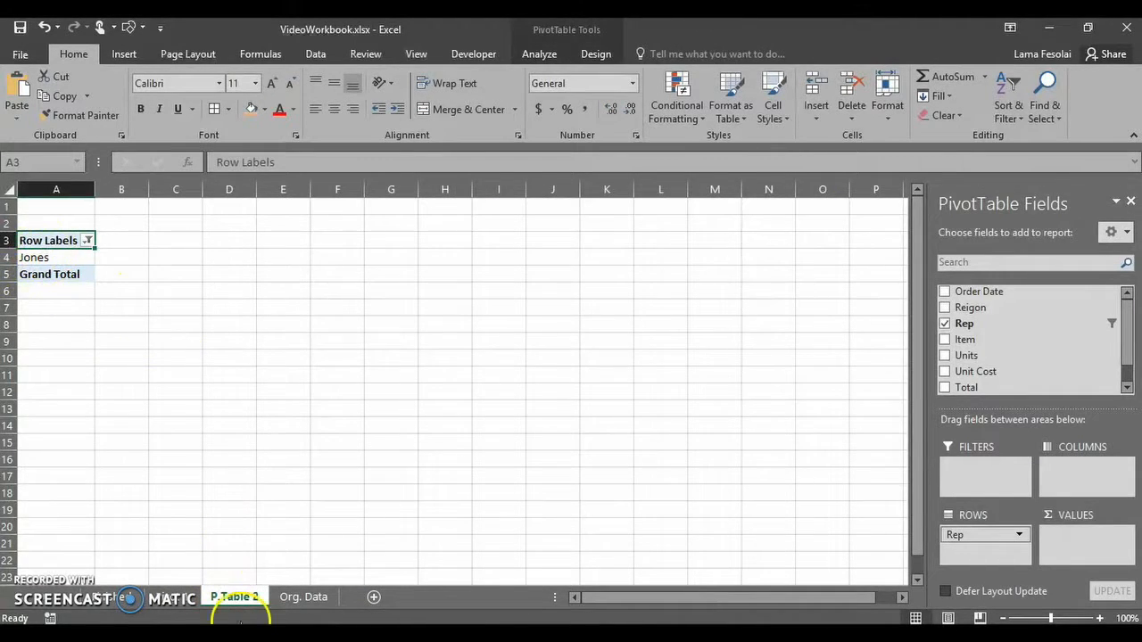
click(302, 596)
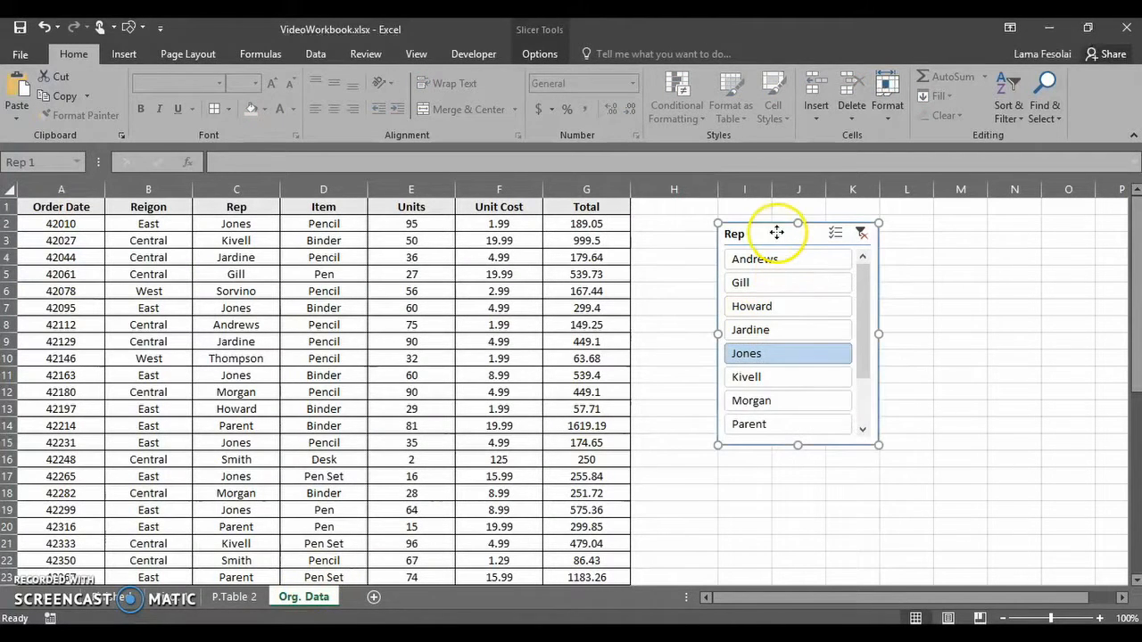
drag(777, 233, 782, 227)
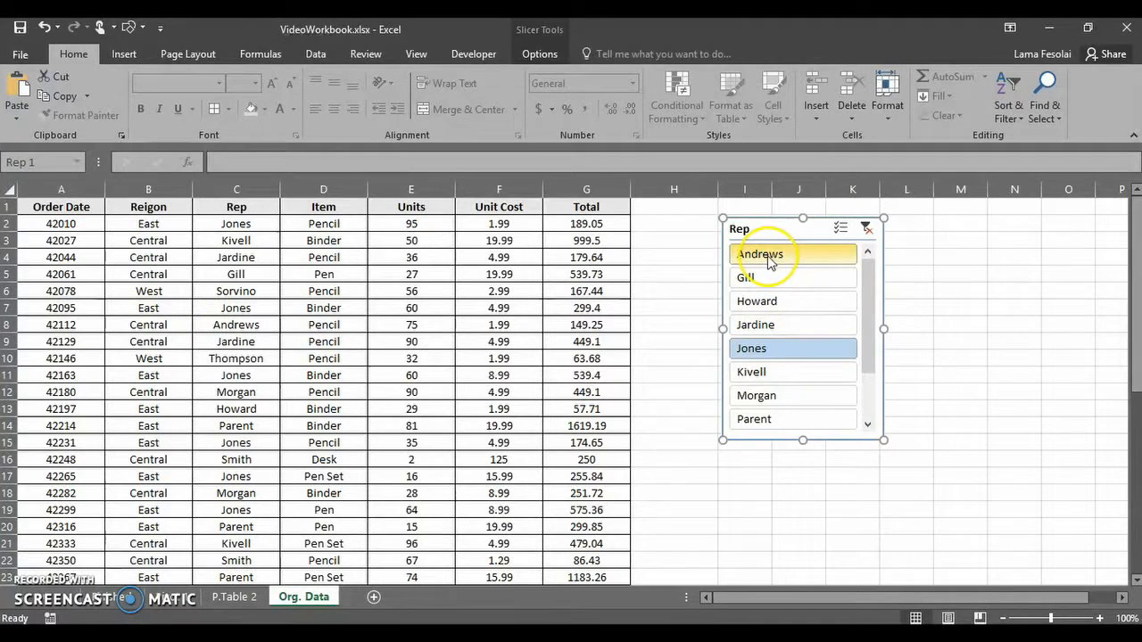
click(768, 257)
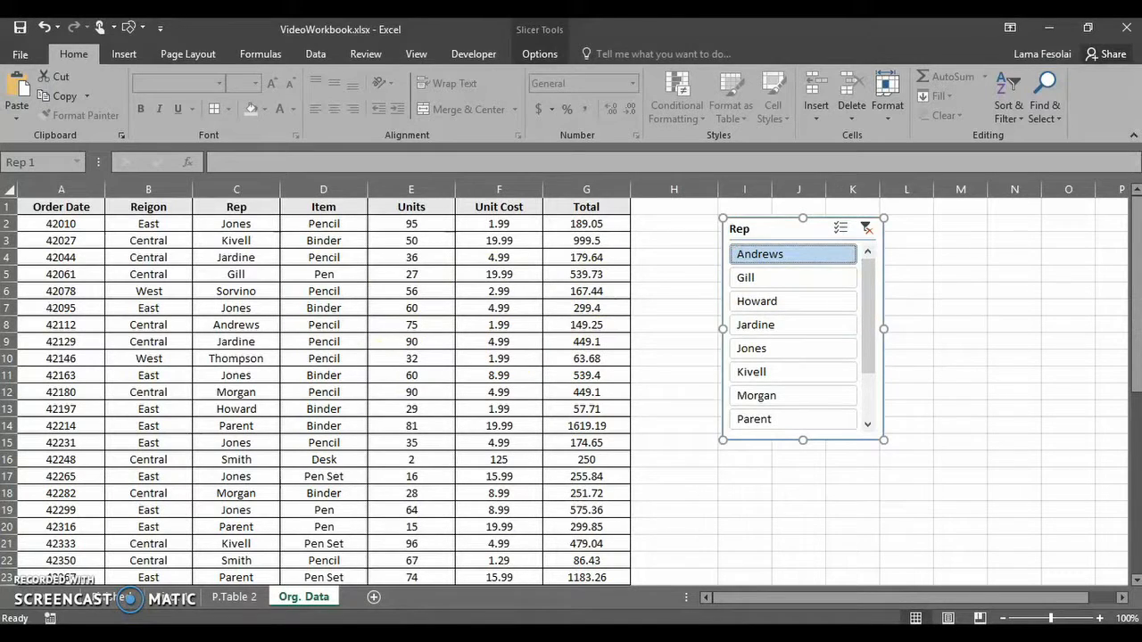
click(169, 597)
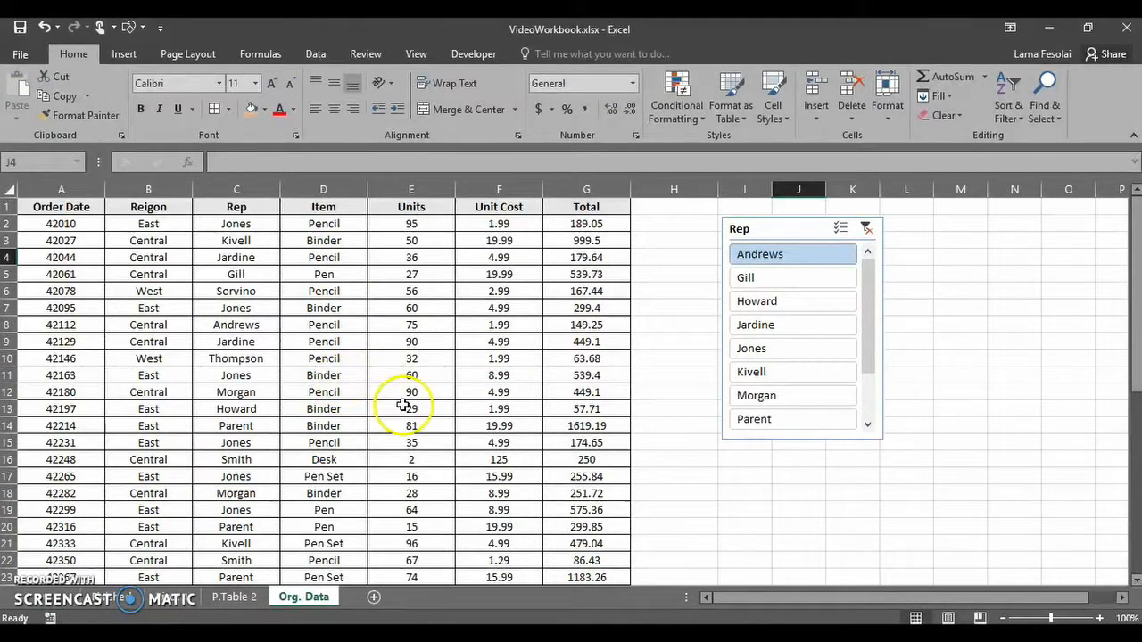
click(673, 112)
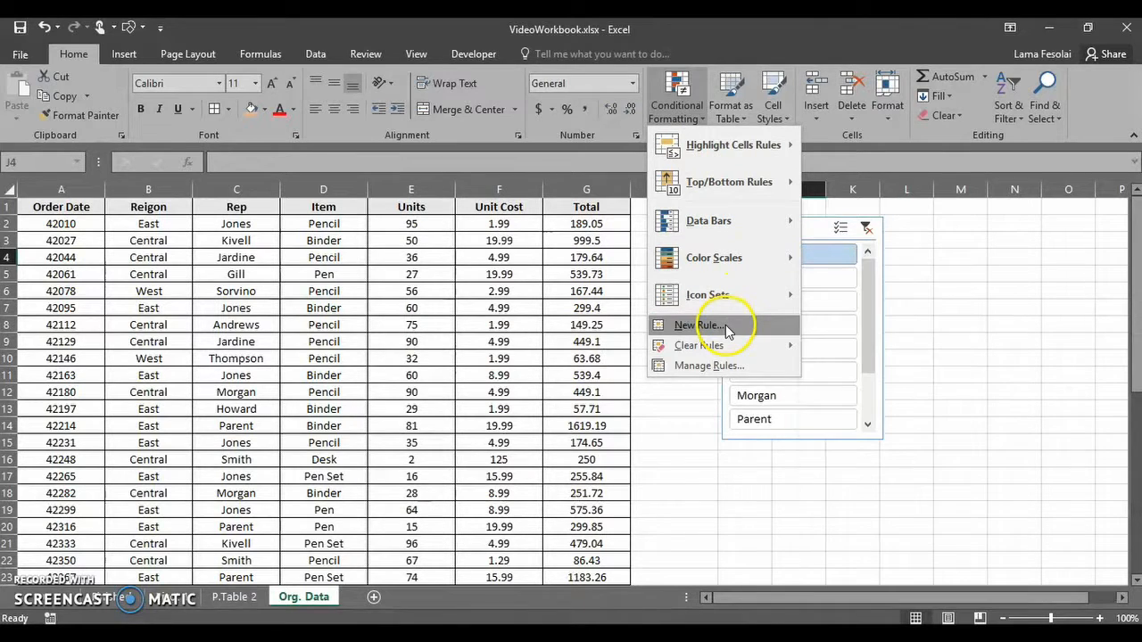
click(697, 387)
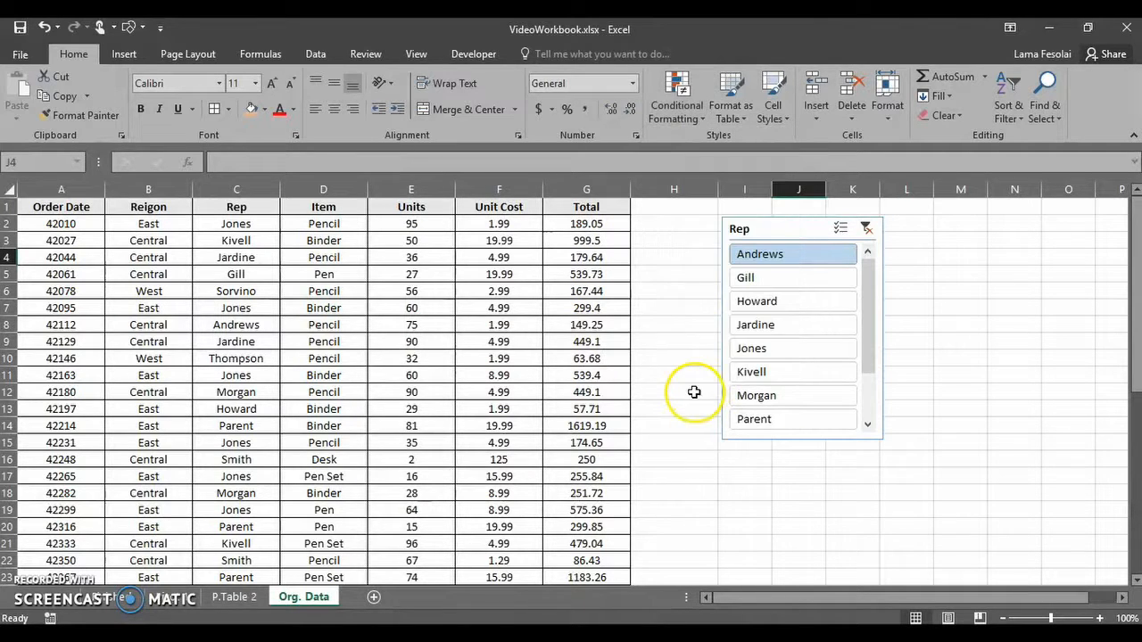
Step: Start a new conditional formatting rule for A2:G2 on Org. Data that uses a formula to determine which cells to format
click(64, 220)
drag(64, 221, 298, 229)
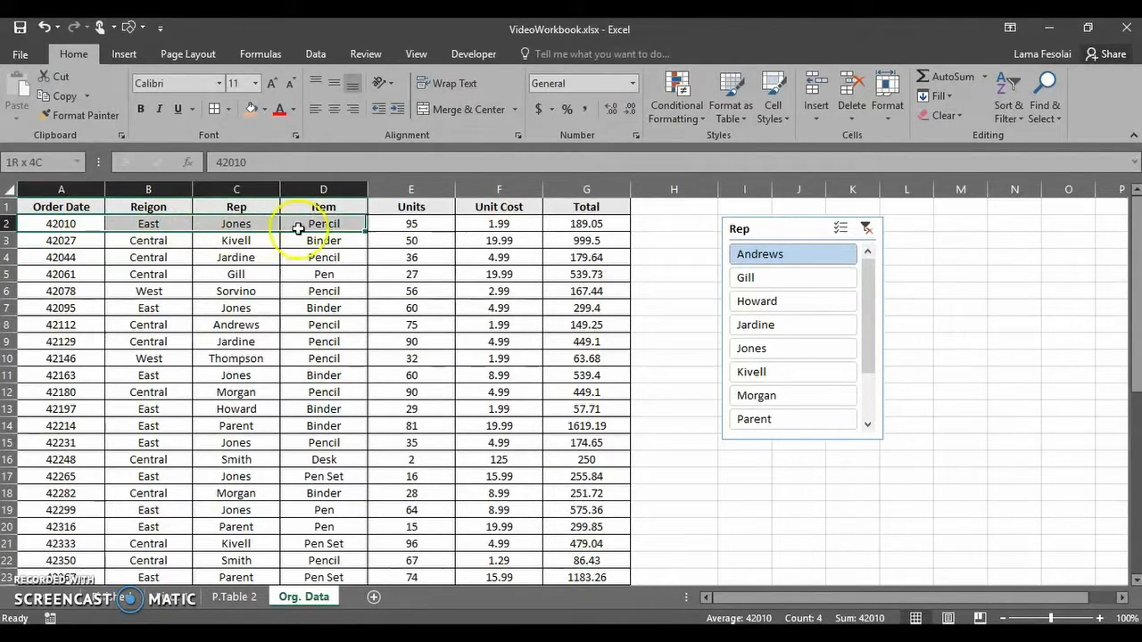
drag(383, 227, 561, 224)
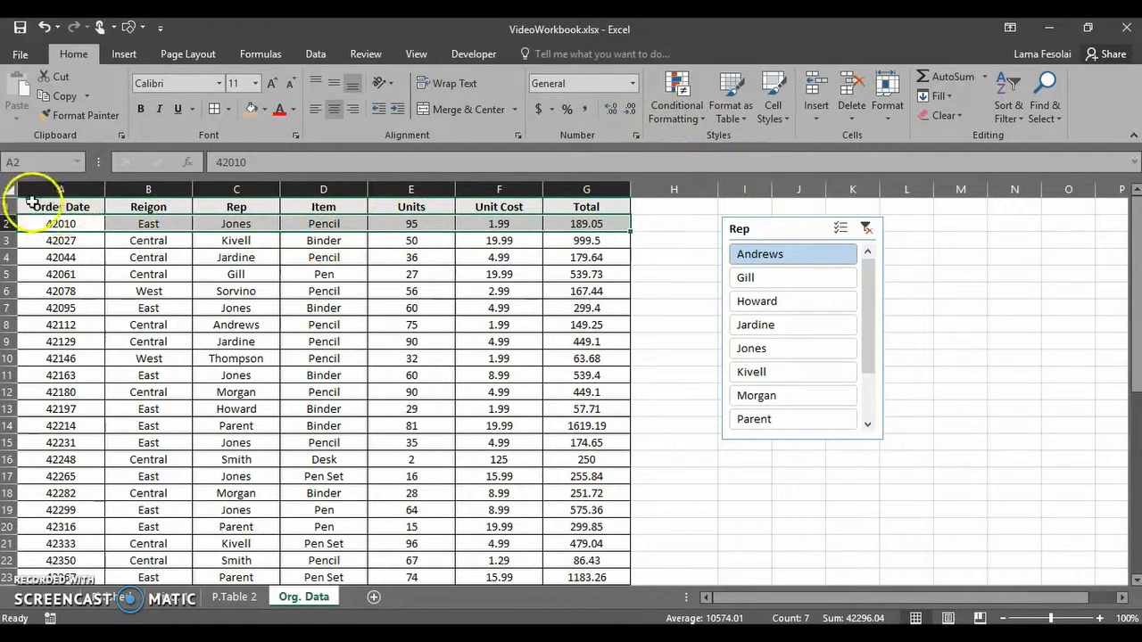
click(678, 114)
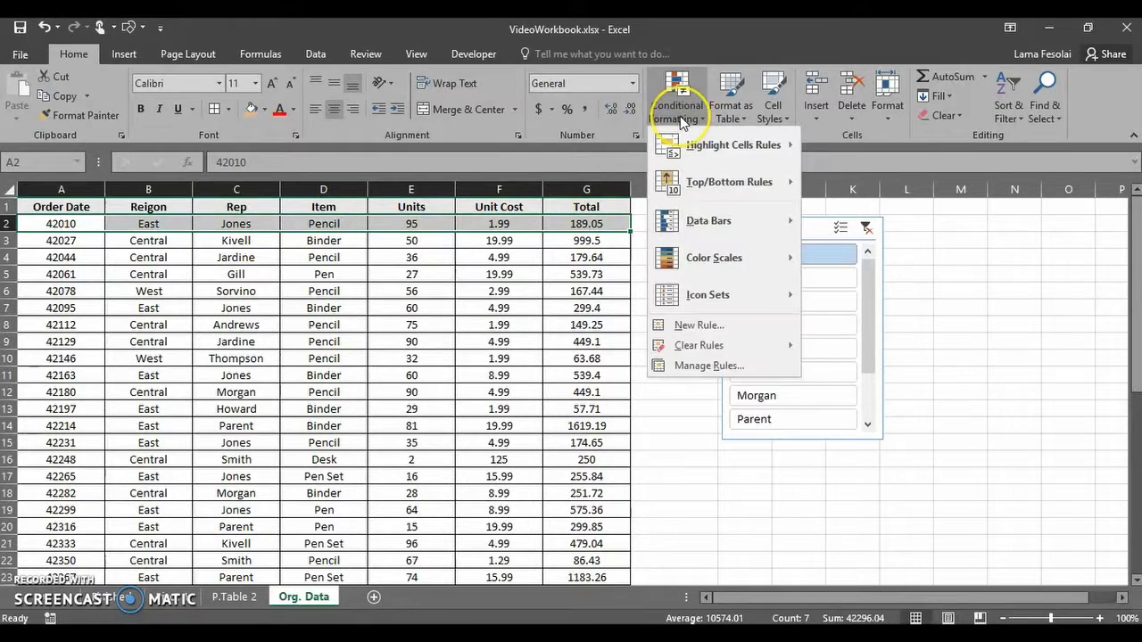
click(713, 328)
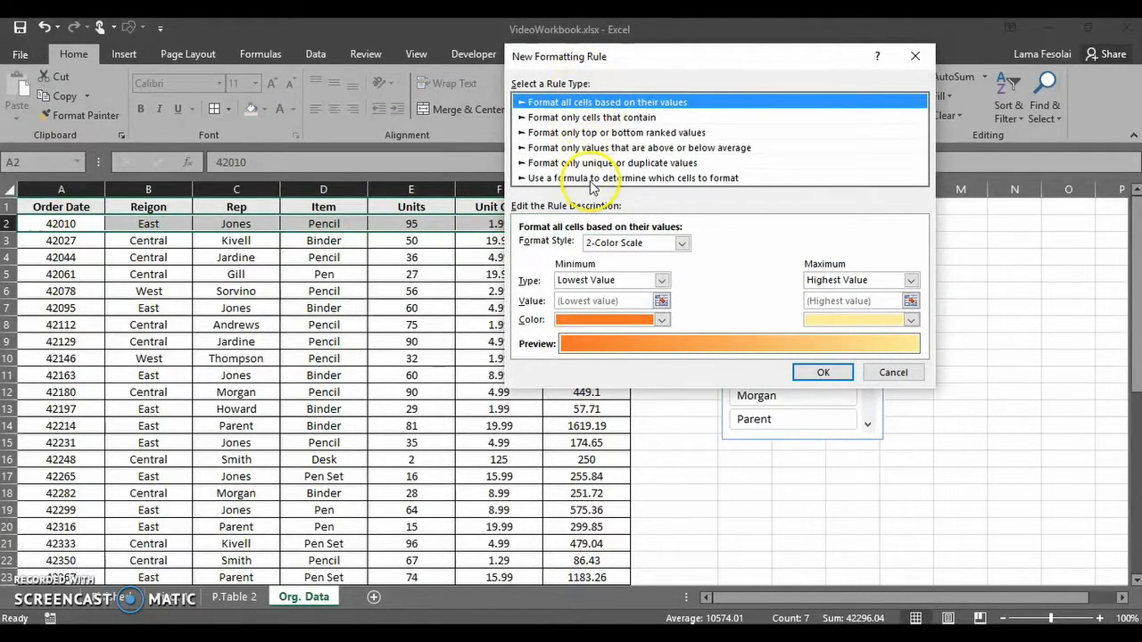
click(589, 179)
drag(668, 56, 856, 89)
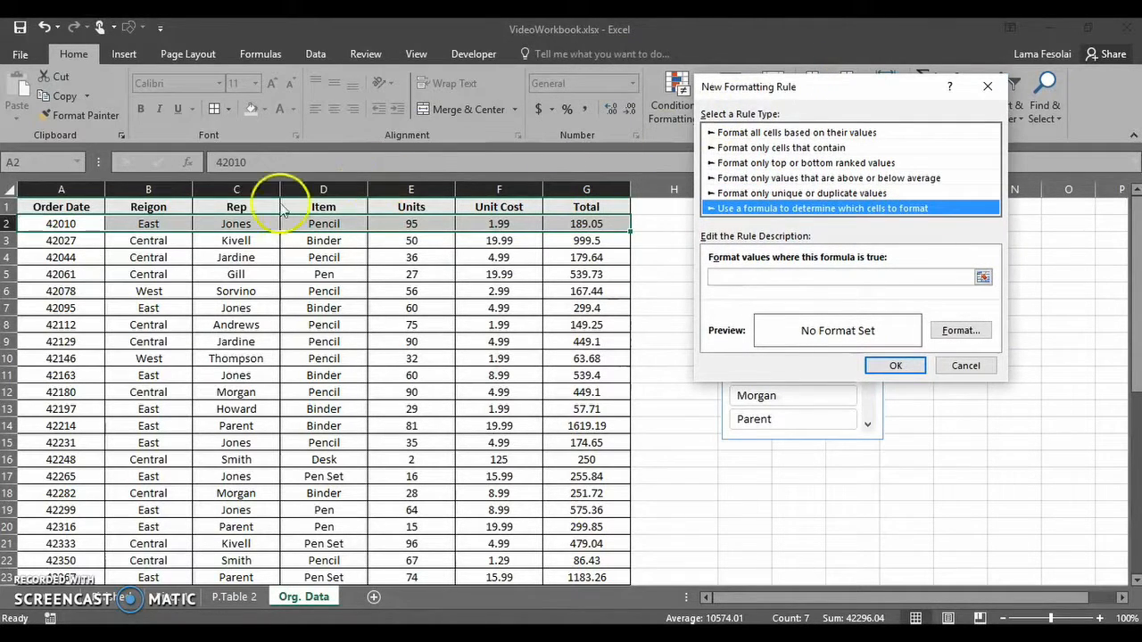
Step: Set the rule's formula to =$C2='P.Table 2'!$A$4, comparing the row's Rep with the first PivotTable row label
click(745, 277)
click(227, 225)
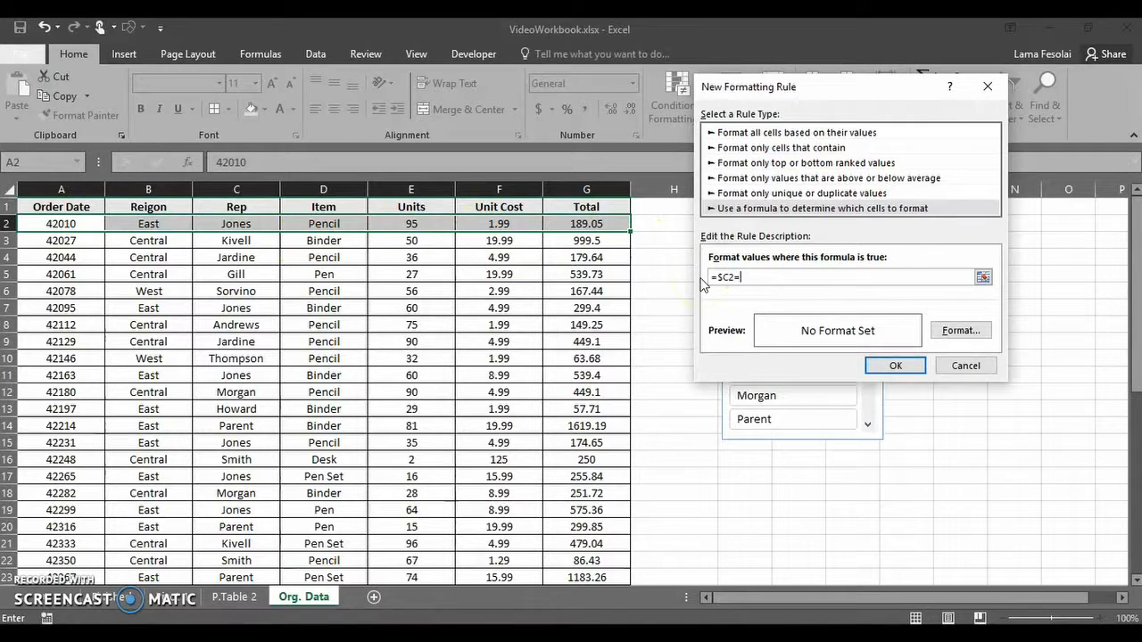
click(235, 597)
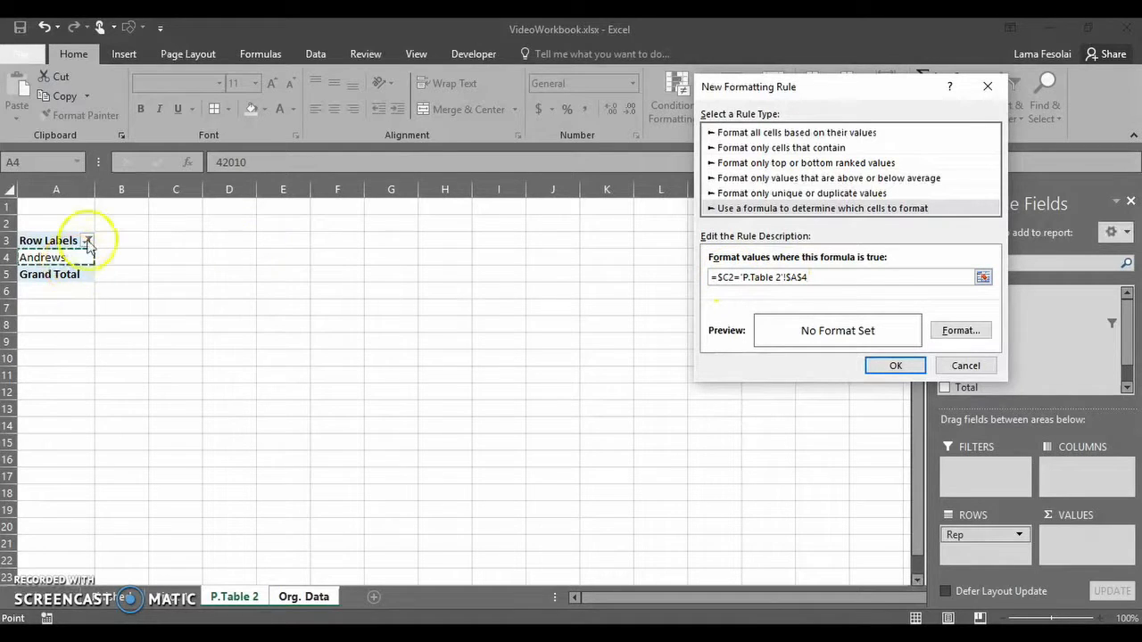
Step: Give the rule a light green fill and borders on all four sides, pick dark green as the line color, and apply the rule
click(957, 332)
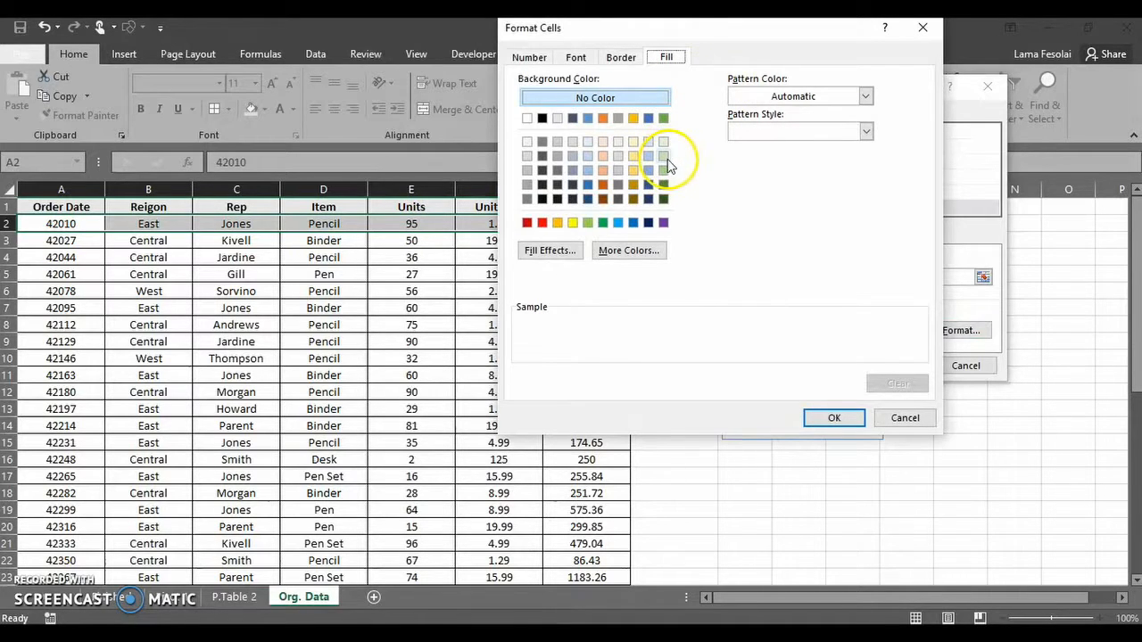
click(665, 158)
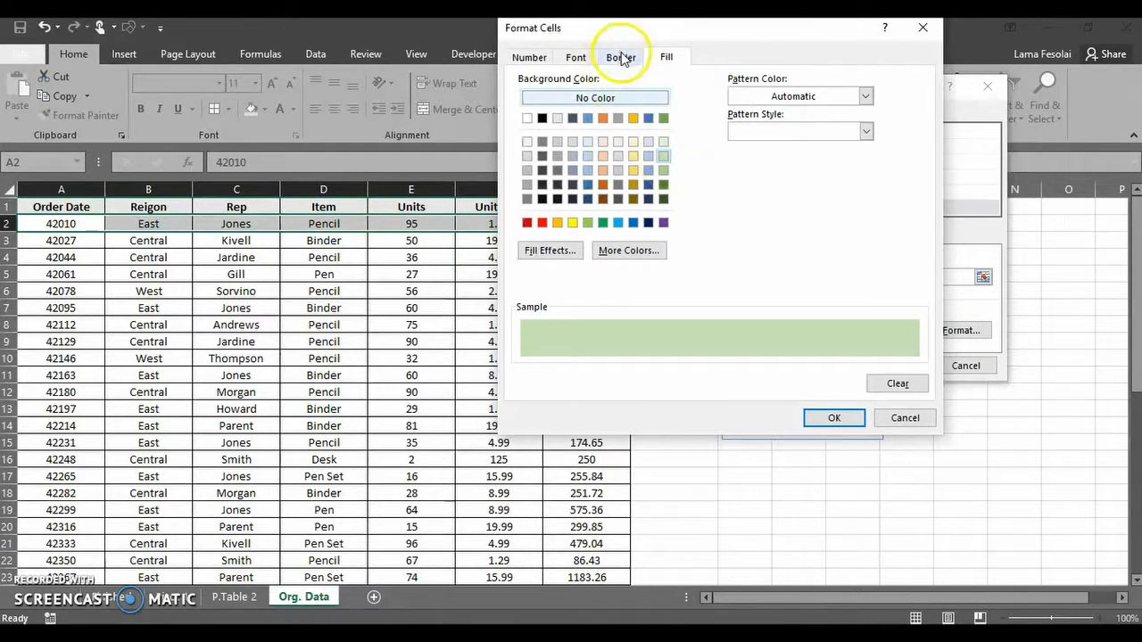
click(621, 57)
click(691, 169)
click(682, 210)
click(718, 235)
click(790, 219)
click(612, 231)
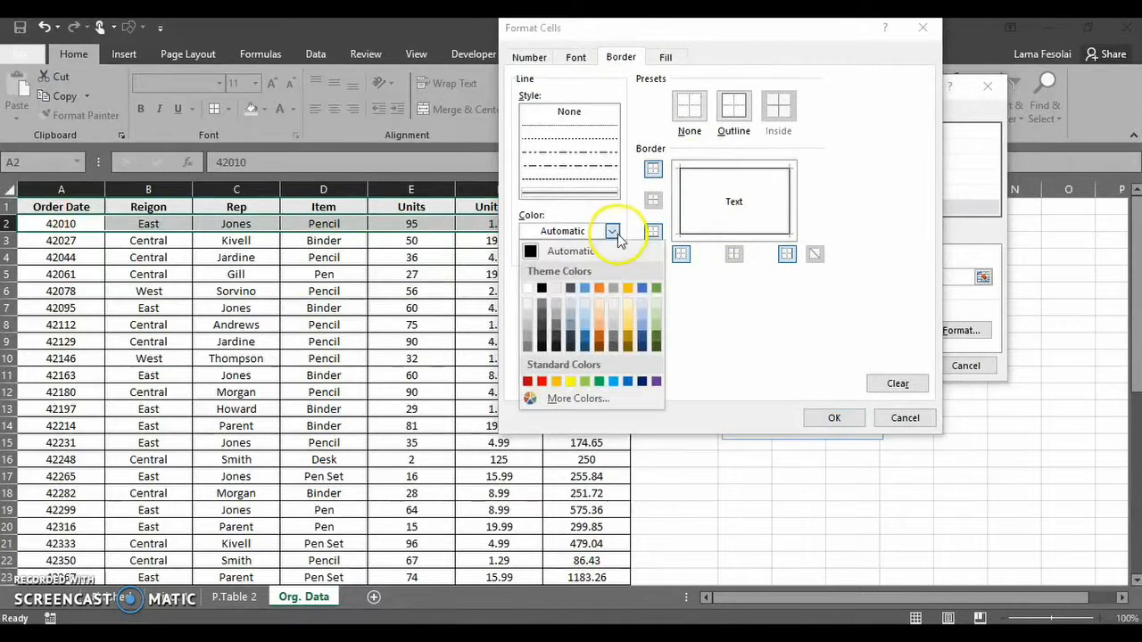
click(659, 345)
click(833, 416)
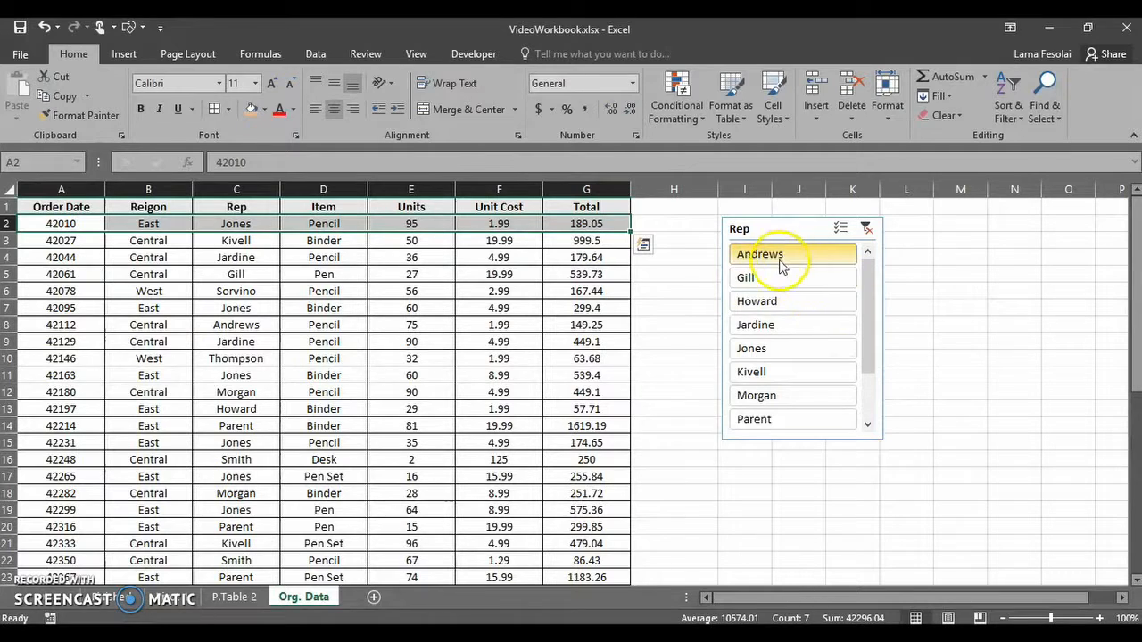
Step: Choose different reps in the Org. Data slicer to test the row 2 highlighting, finishing with the rep listed in row 2
click(776, 349)
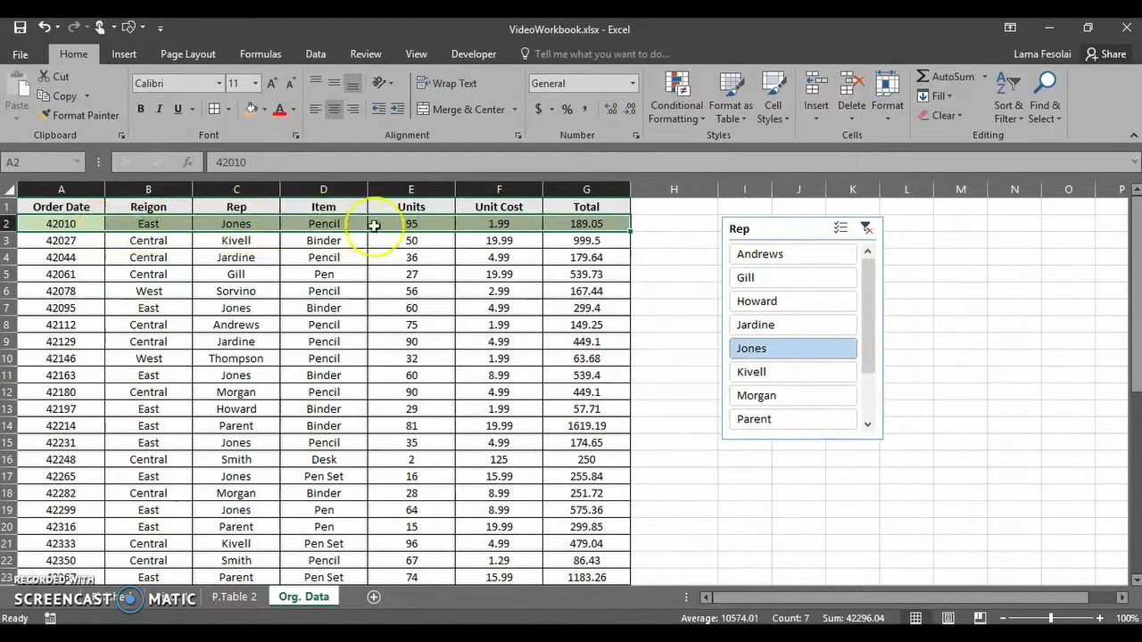
click(762, 327)
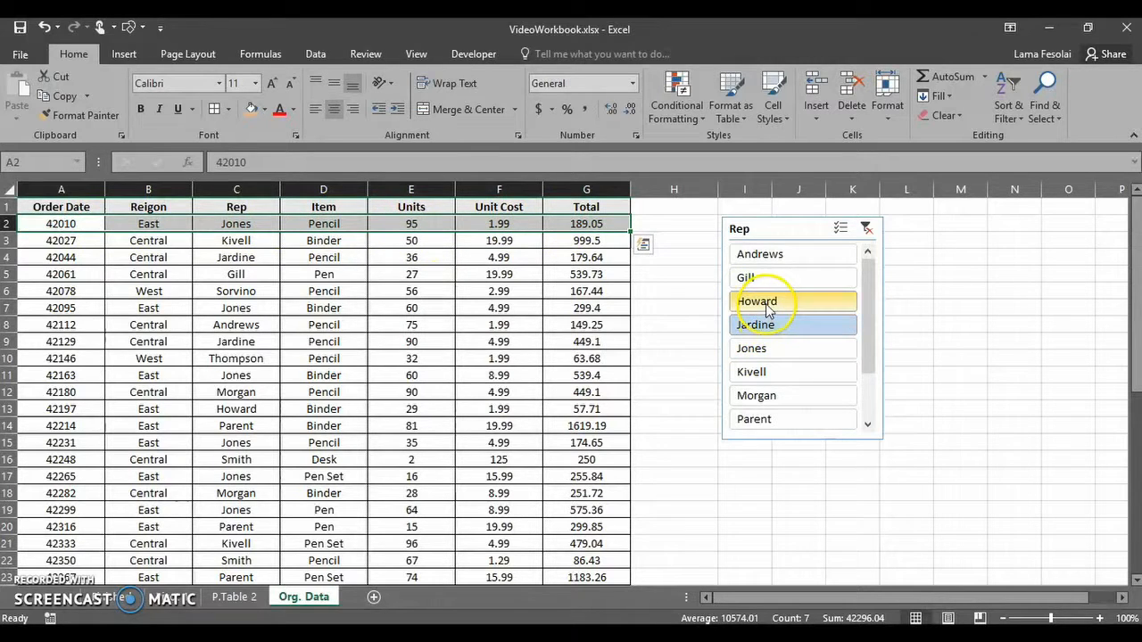
click(760, 279)
click(761, 258)
click(763, 279)
click(764, 302)
click(765, 325)
click(769, 349)
click(774, 374)
click(776, 396)
click(755, 349)
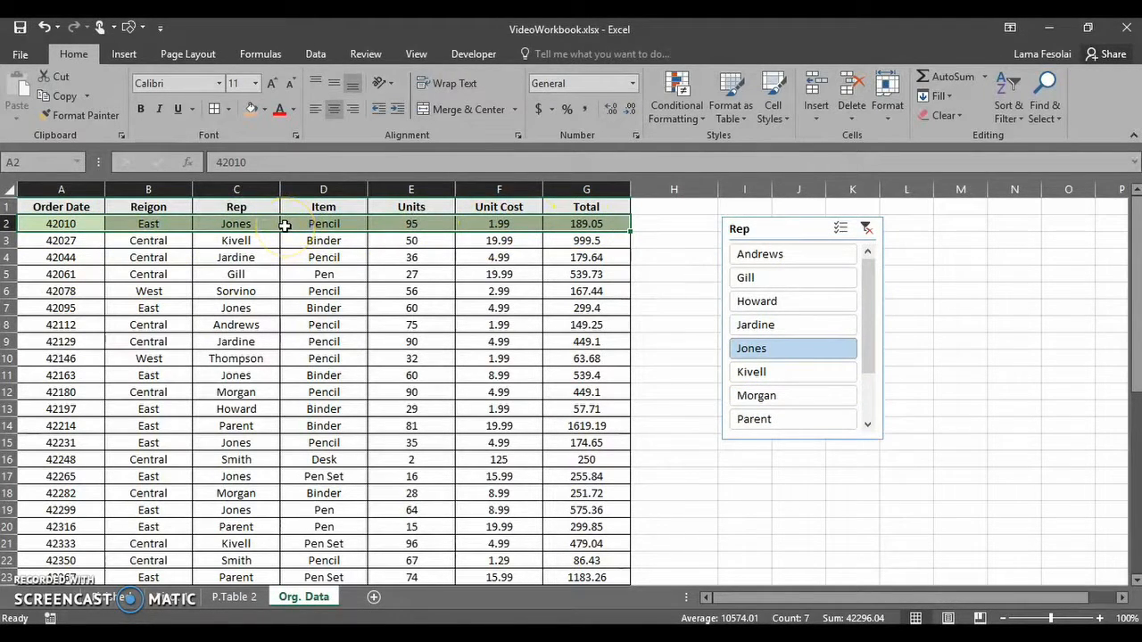
drag(153, 242, 149, 251)
click(54, 224)
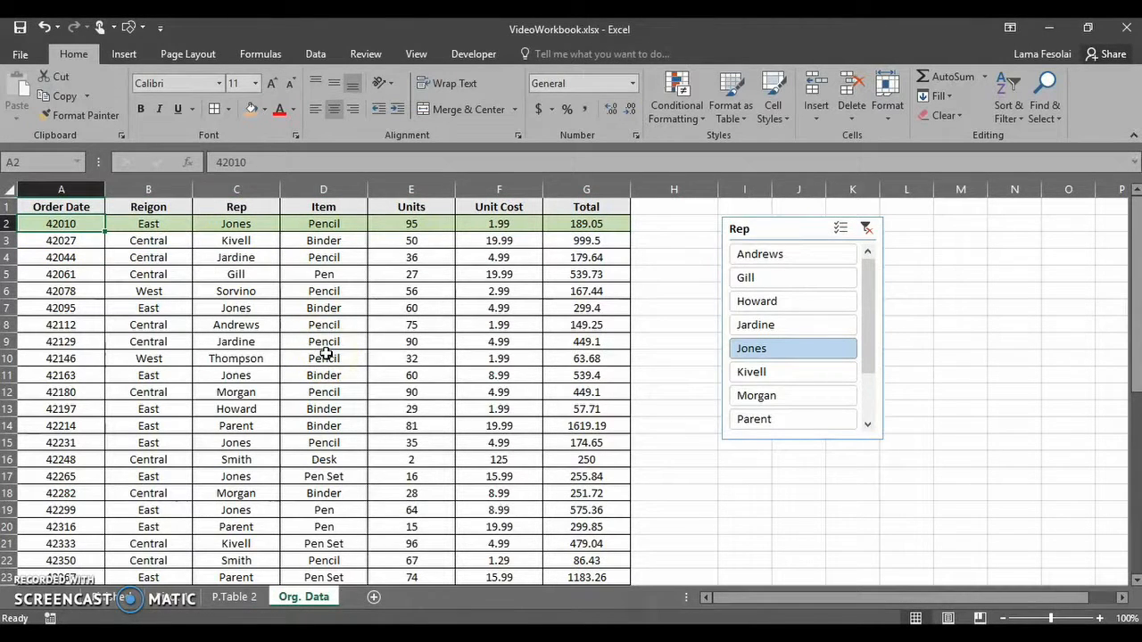
key(shift+Right)
key(shift+Right)
key(shift+Right)
key(shift+Right)
key(shift+Right)
key(shift+Right)
key(shift+Left)
key(shift+Left)
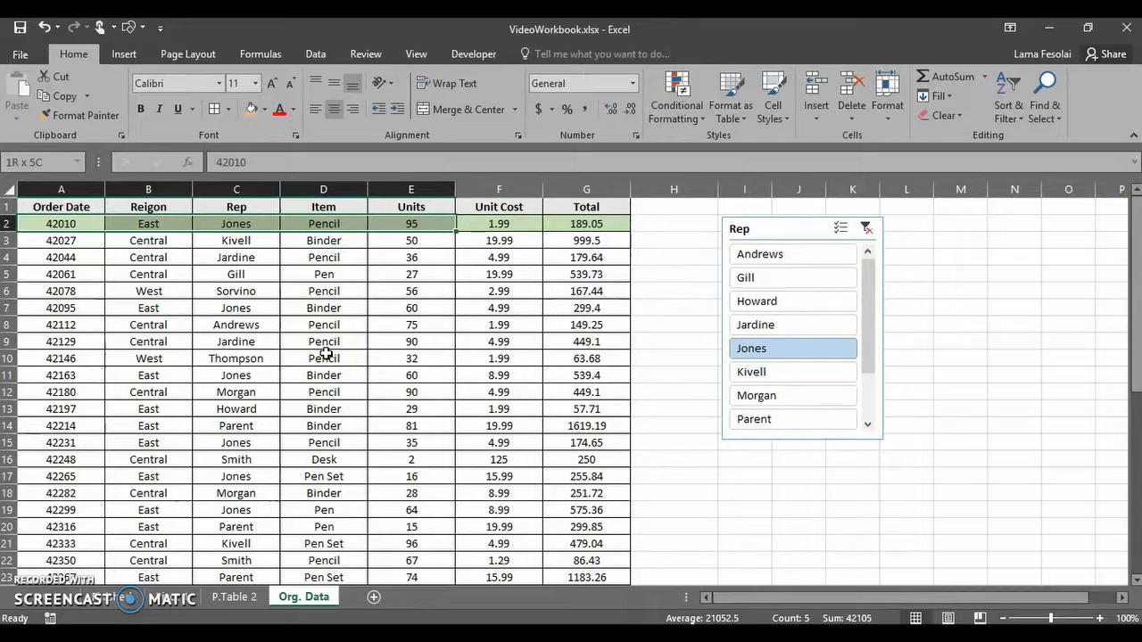
key(shift+Left)
key(shift+Left)
key(shift+Left)
key(shift+Left)
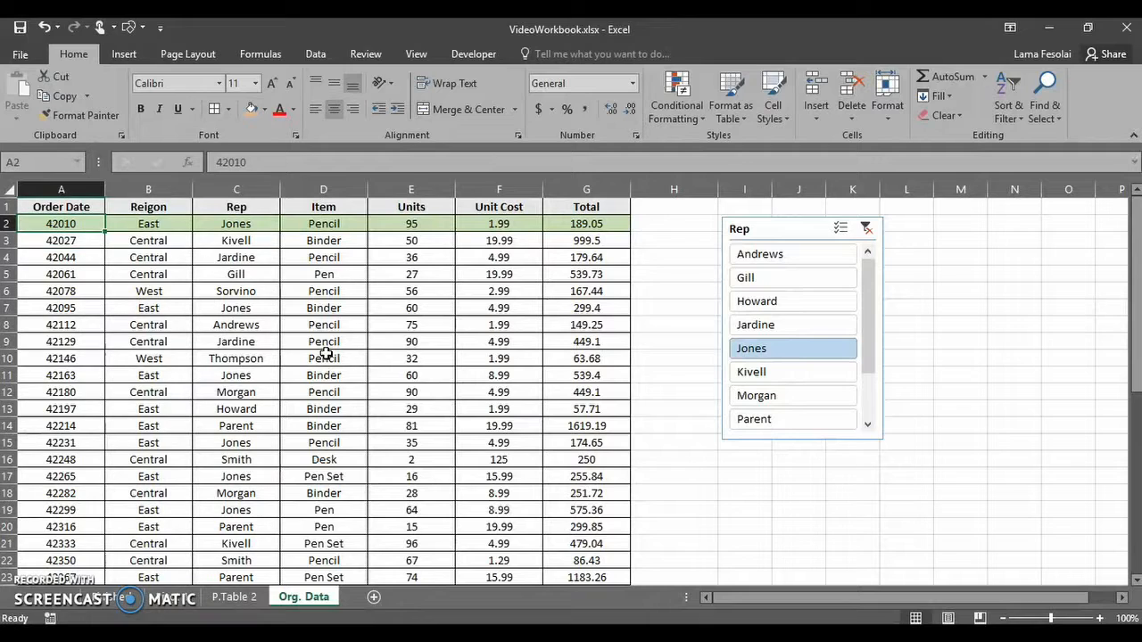
key(shift+Right)
key(shift+Page_Down)
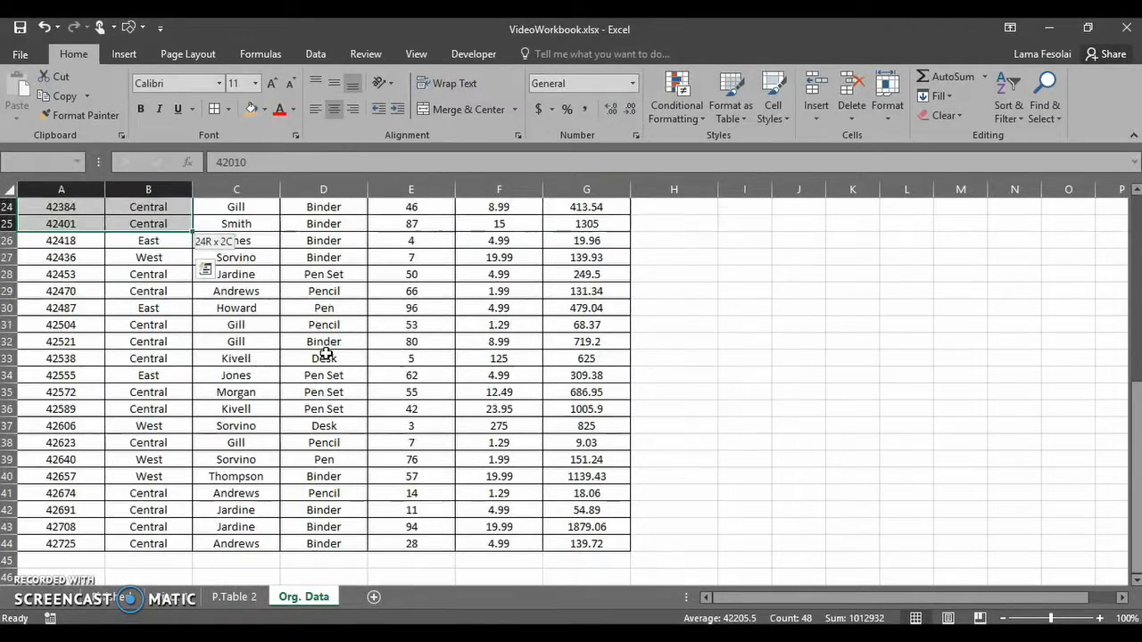
key(ctrl+shift+Up)
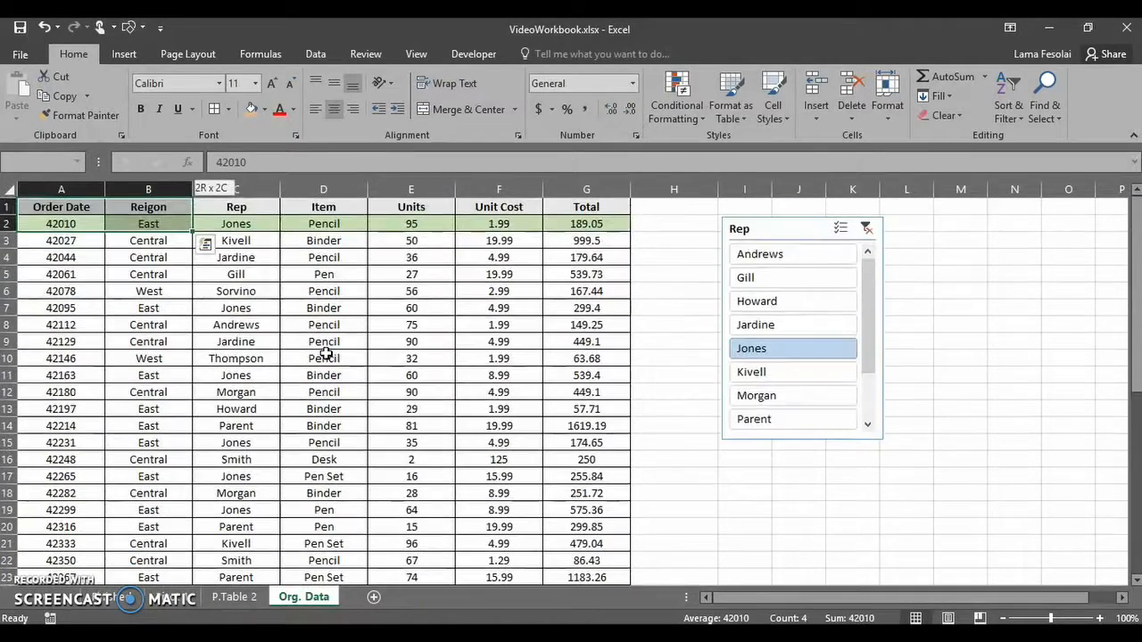
key(shift+Down)
key(shift+Right)
key(shift+Right)
key(shift+Right)
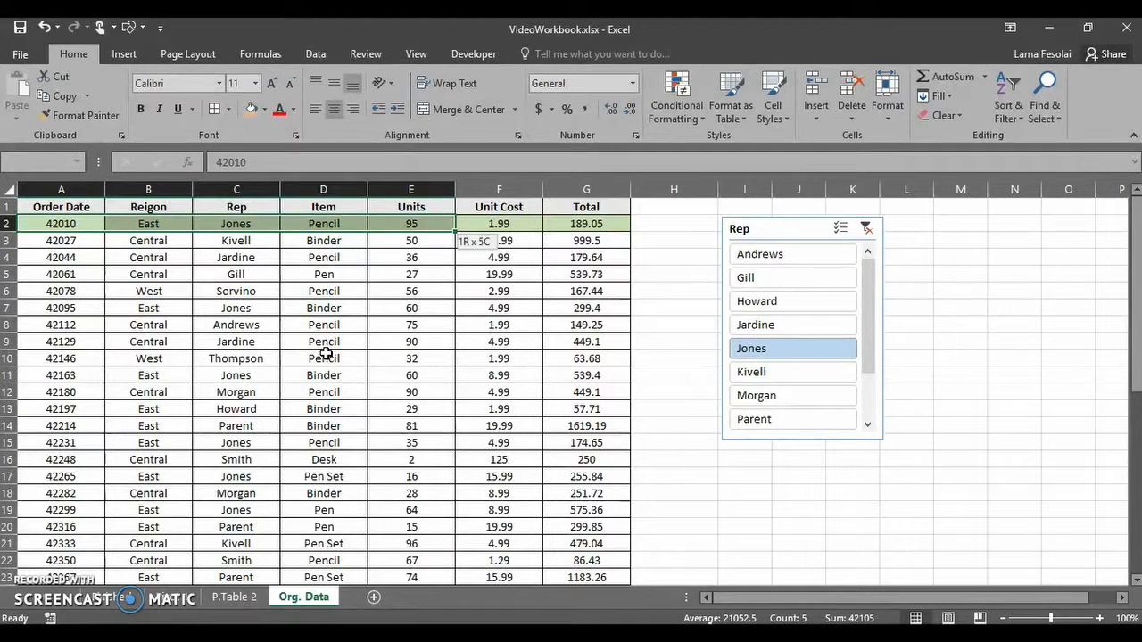
key(shift+Left)
key(shift+Left)
key(shift+Left)
key(shift+Right)
key(shift+Right)
key(shift+Right)
key(shift+Right)
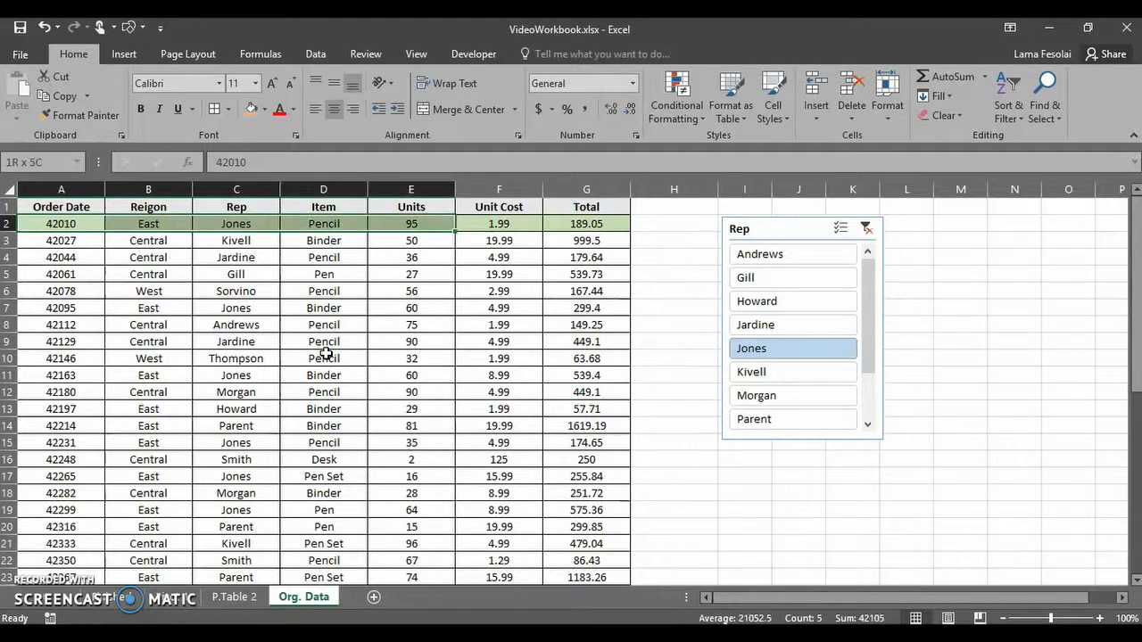
key(shift+Left)
key(shift+Left)
key(shift+Left)
key(shift+Left)
key(shift+Left)
key(shift+Left)
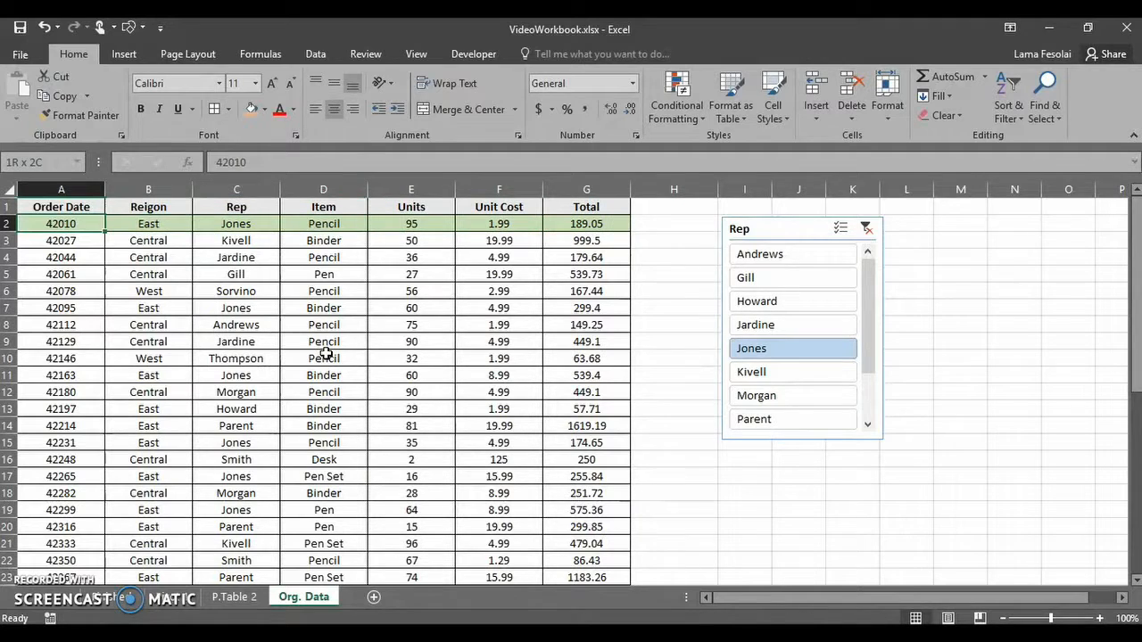
key(shift+Down)
key(shift+Down)
key(shift+Down)
key(shift+Up)
key(shift+Up)
key(shift+Up)
Step: Select the first order row, A2:G2, and copy it
key(shift+Right)
key(shift+Right)
key(shift+Right)
key(shift+Right)
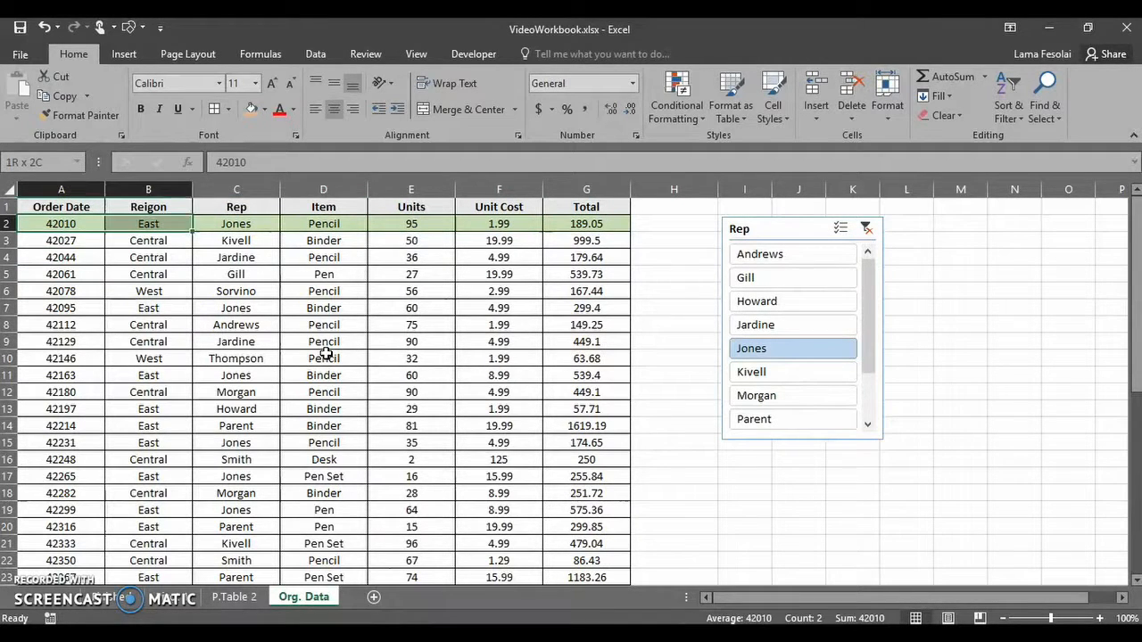
key(shift+Right)
key(shift+Right)
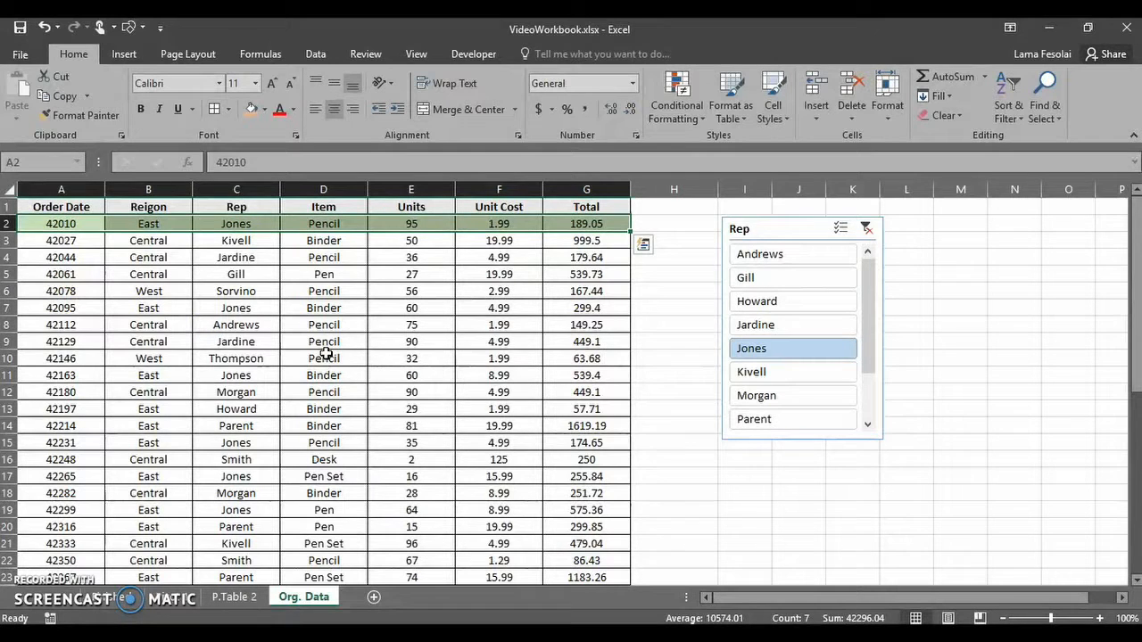
key(ctrl+c)
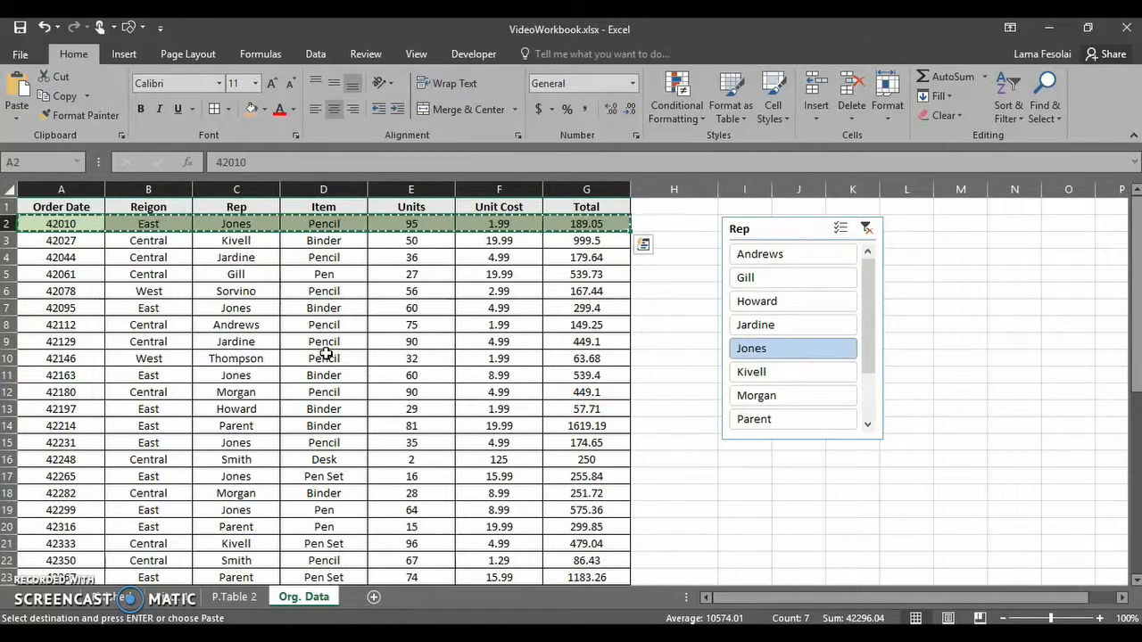
Step: Extend the selection to A2:G44, paste only the copied row's formatting onto it, and clear the copy selection
key(ctrl)
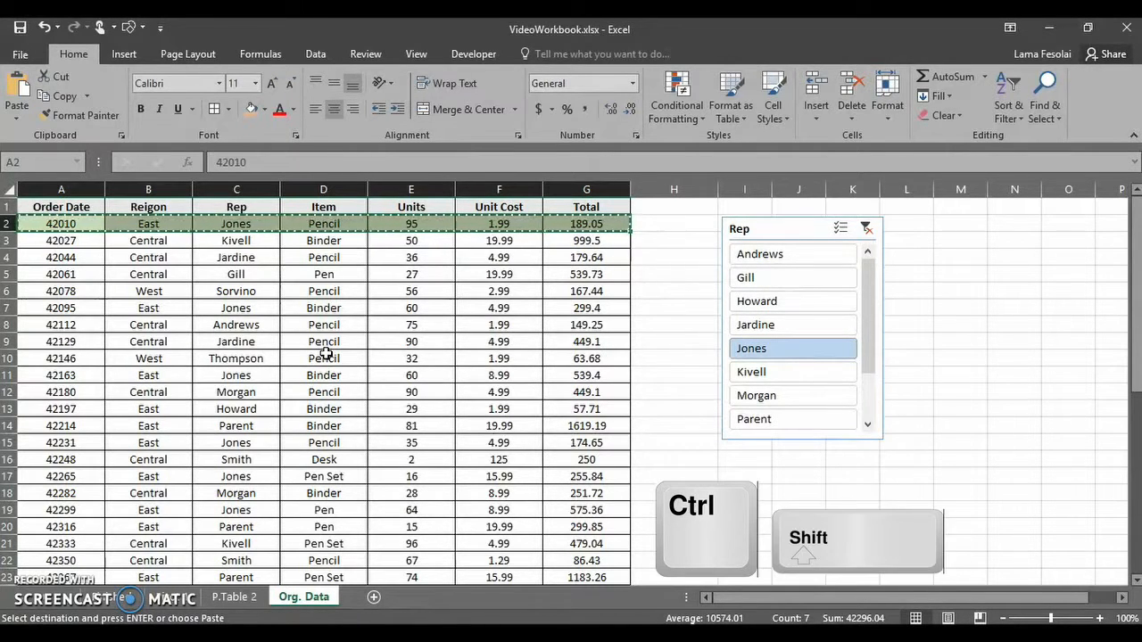
key(ctrl+shift+Down)
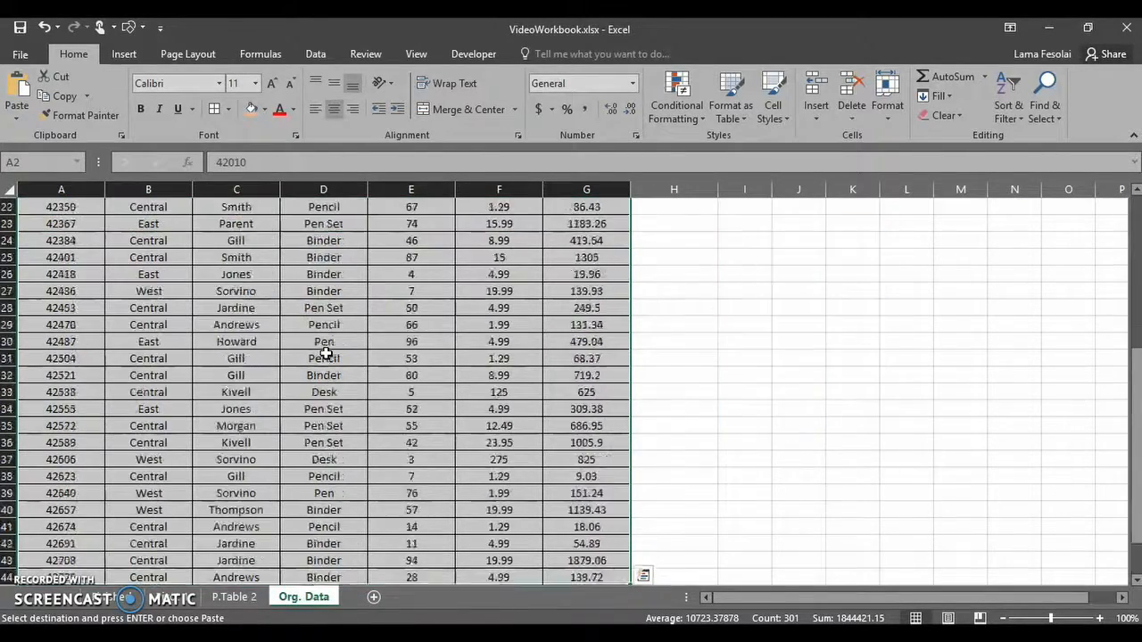
scroll(326, 354, down, 4)
scroll(328, 354, up, 3)
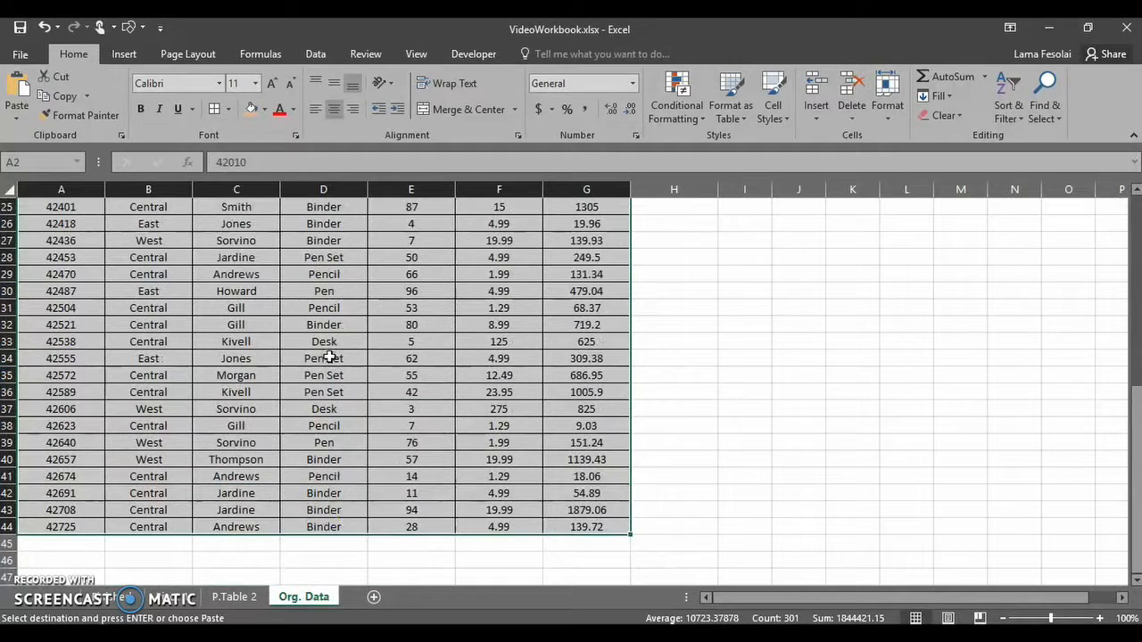
right_click(242, 408)
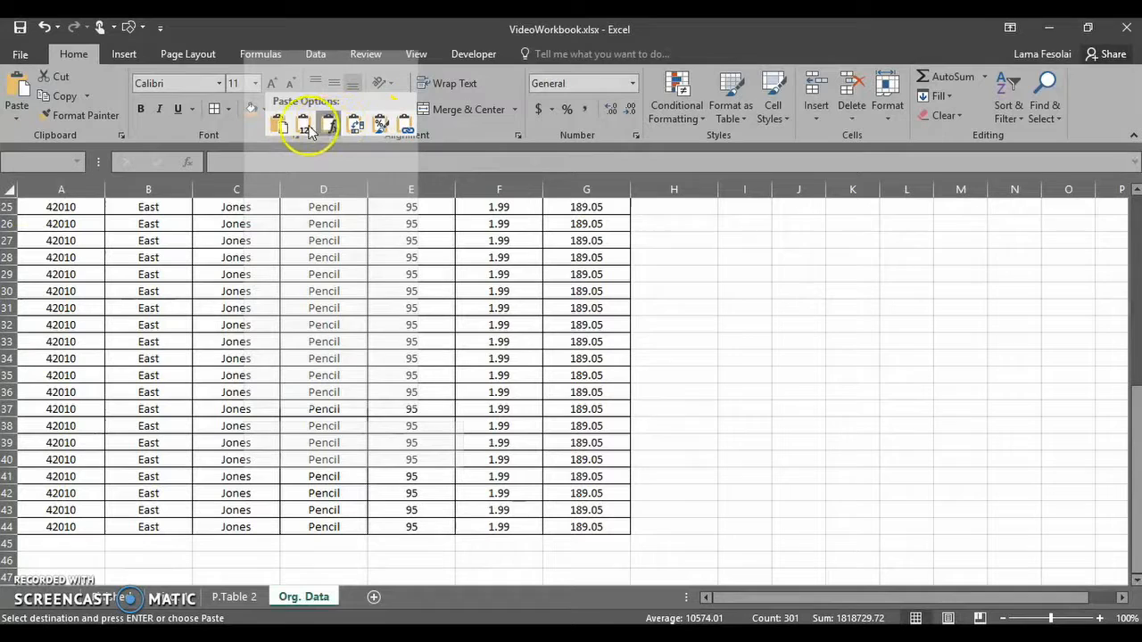
click(381, 128)
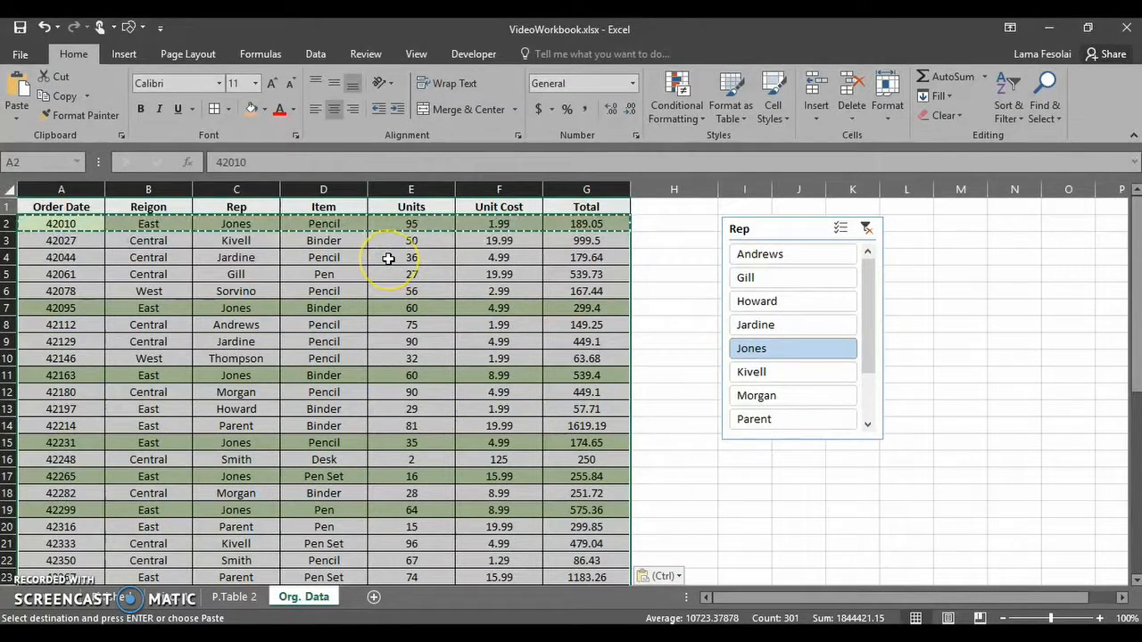
key(Escape)
click(402, 252)
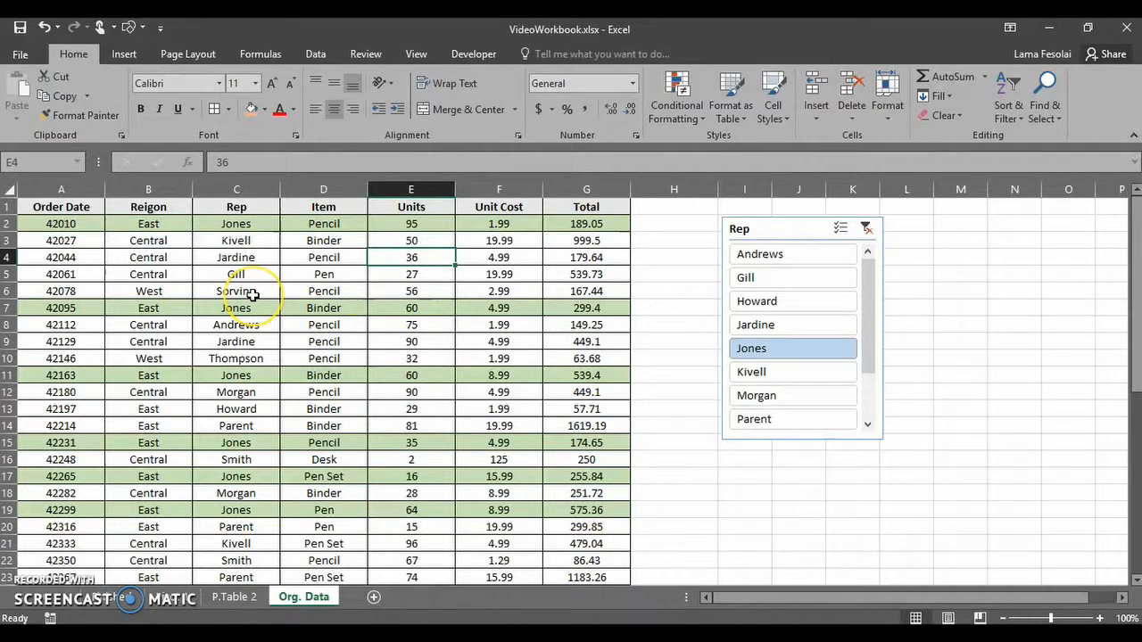
key(Left)
key(Left)
key(Left)
key(Up)
key(Up)
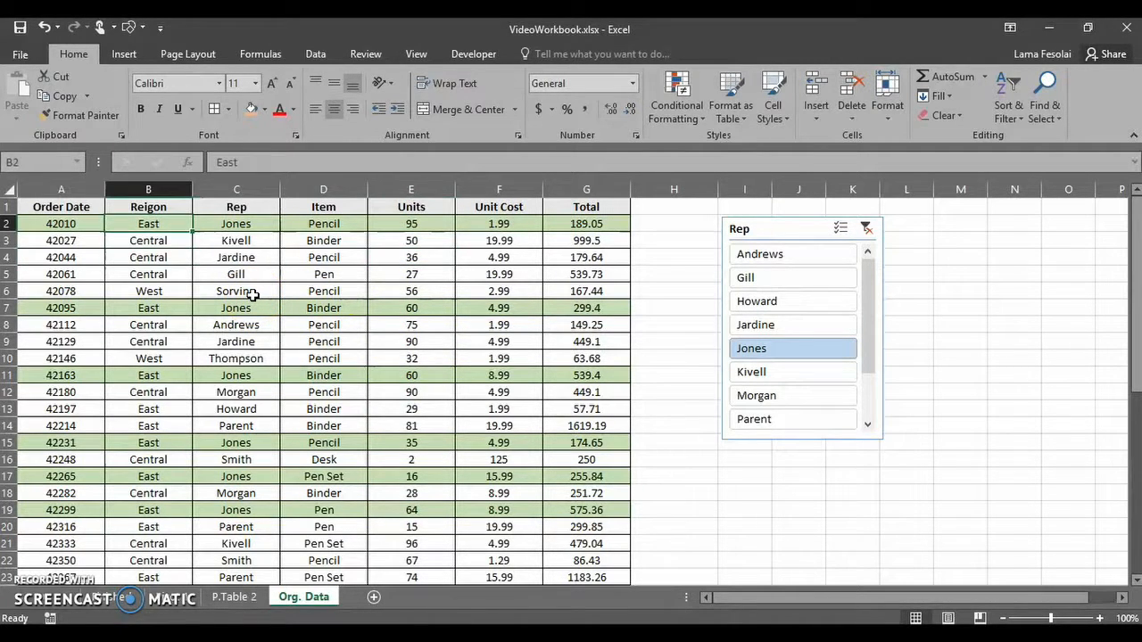
key(Right)
key(Right)
key(Right)
key(Right)
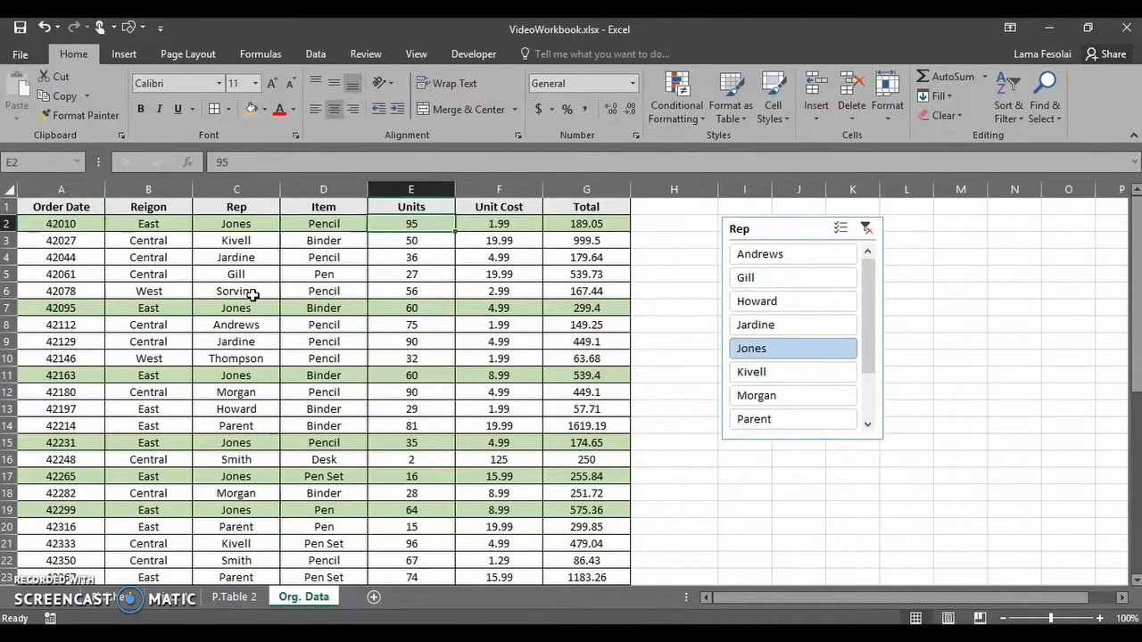
key(Down)
key(Down)
key(Down)
key(Down)
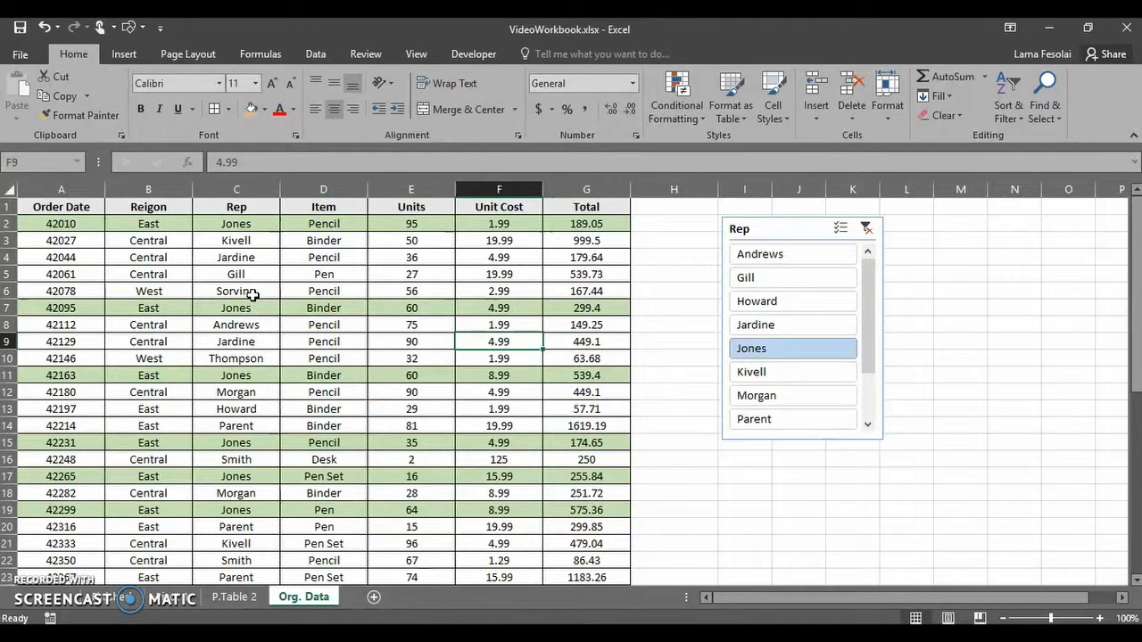
key(Up)
key(Up)
key(Up)
key(Up)
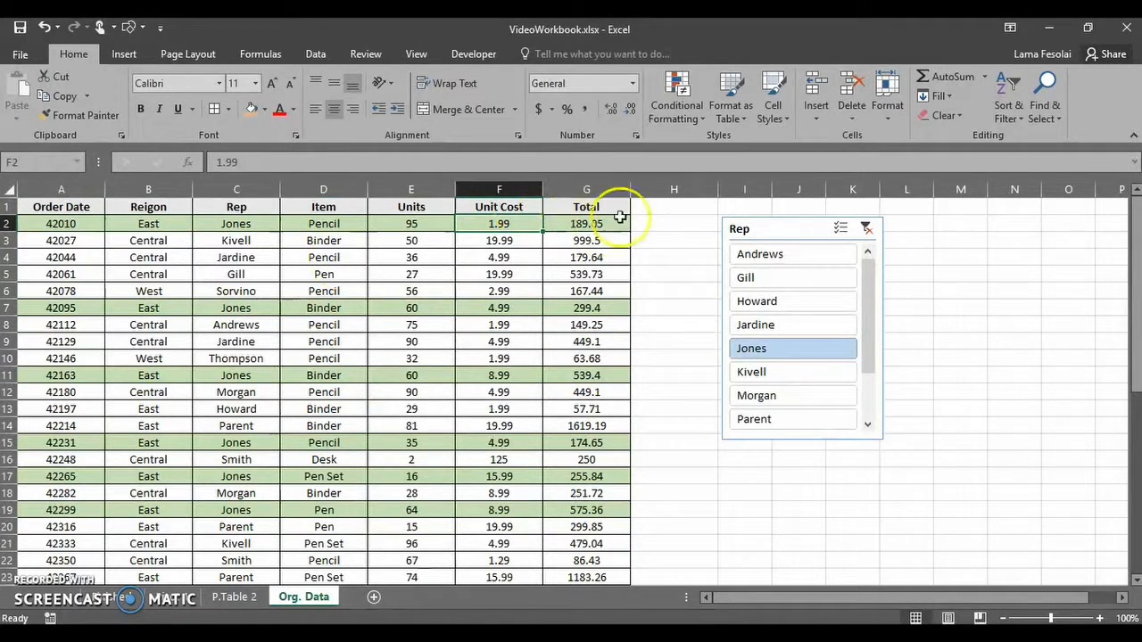
Step: Choose the first, fifth, sixth and seventh reps in the slicer, checking the highlighted rows down the order table
click(757, 258)
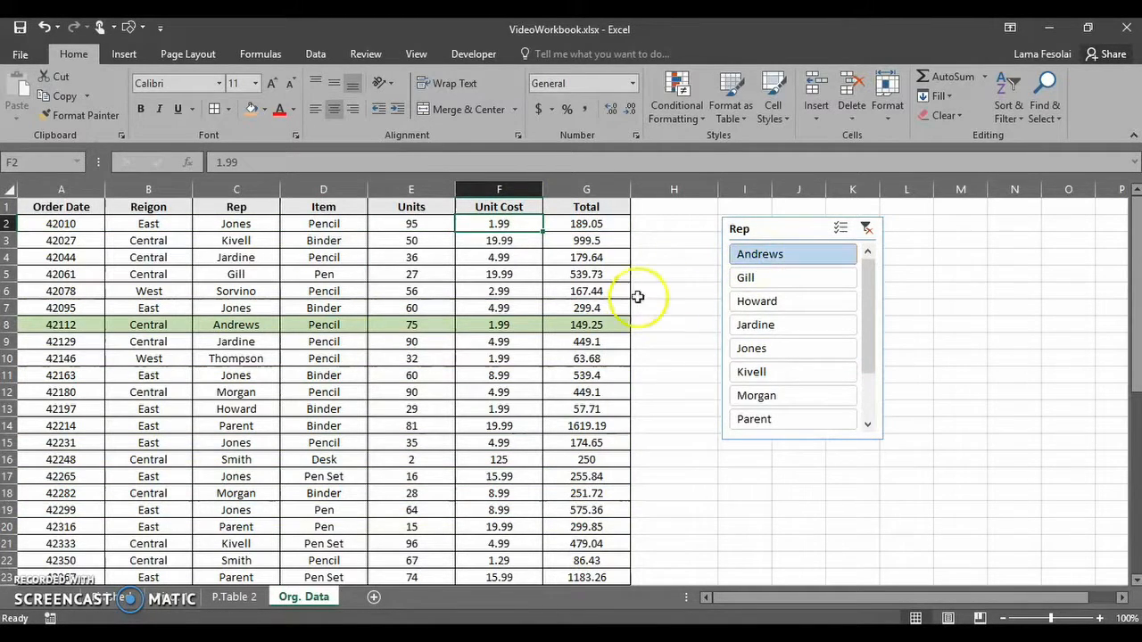
scroll(535, 326, down, 5)
scroll(524, 372, up, 5)
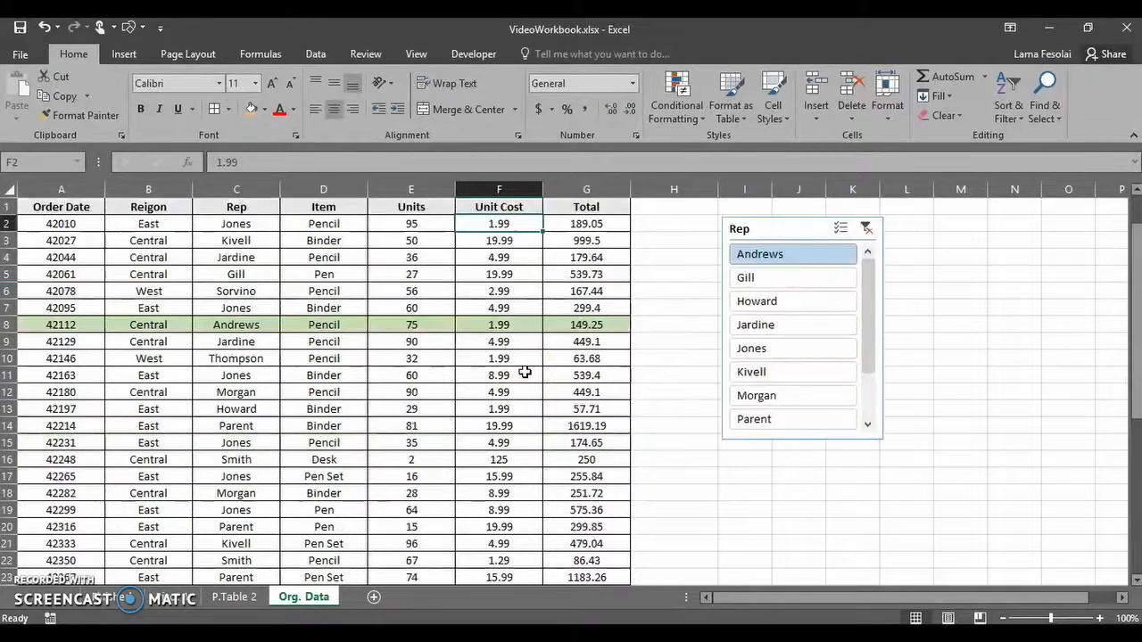
click(801, 348)
click(805, 374)
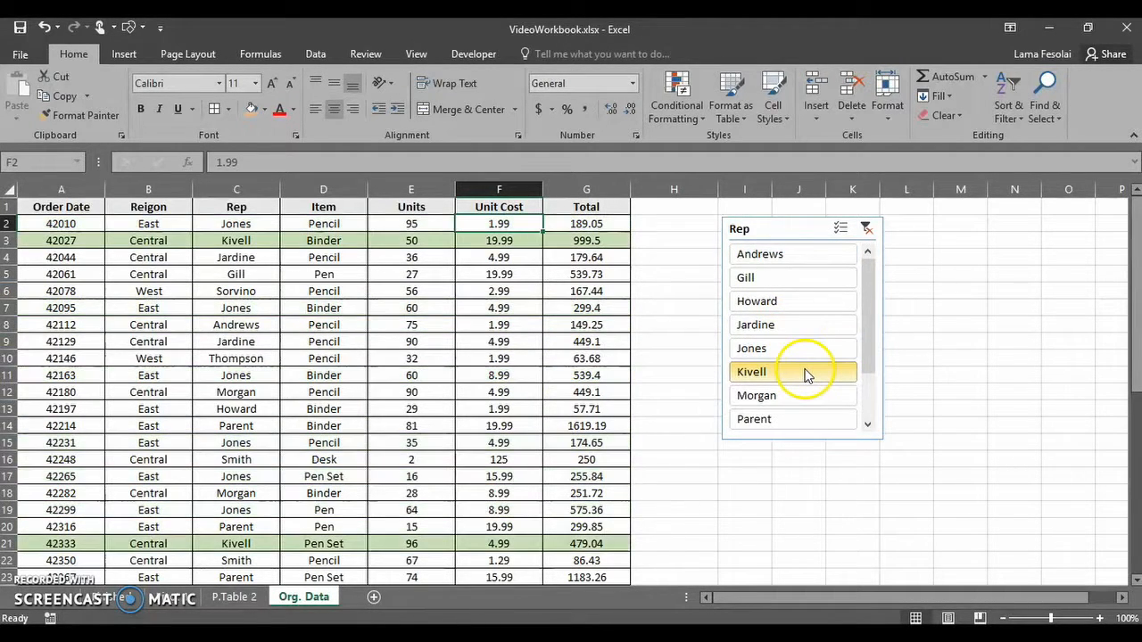
click(794, 395)
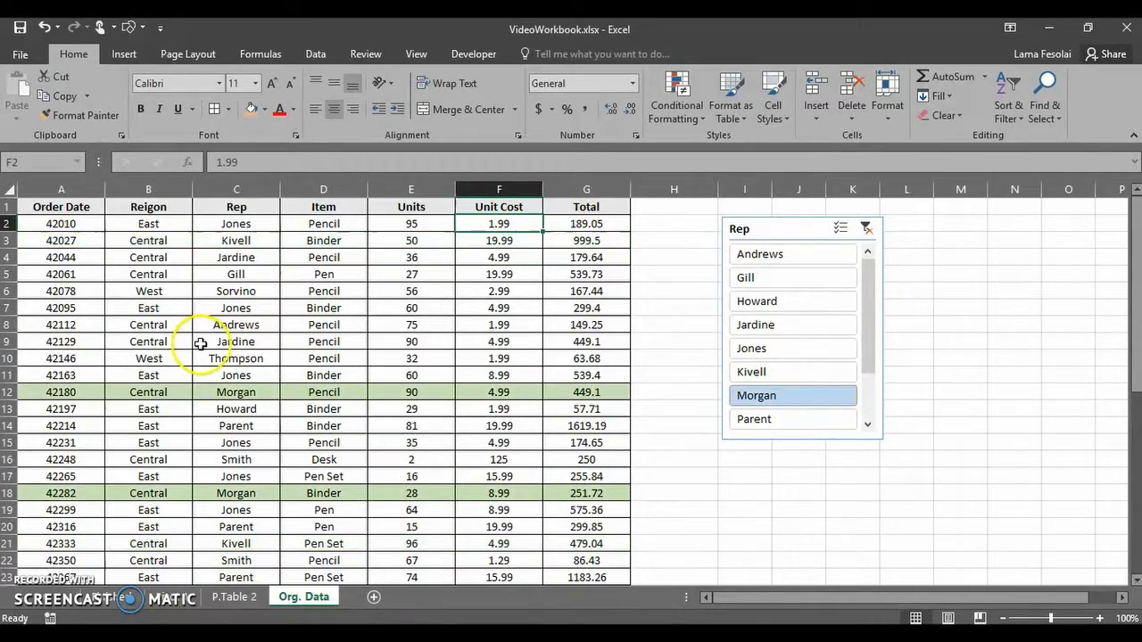
scroll(215, 345, down, 11)
scroll(205, 345, down, 2)
scroll(206, 344, up, 13)
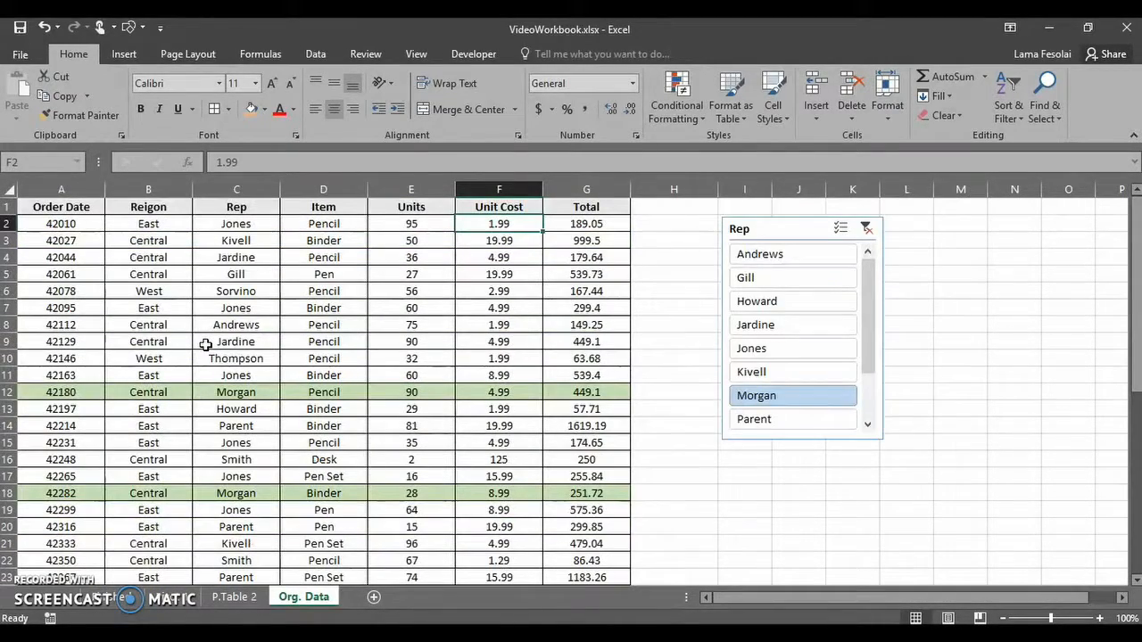
Step: Choose the slicer's first three reps in turn to check their rows, leave the third rep chosen, and select cell H2
click(738, 254)
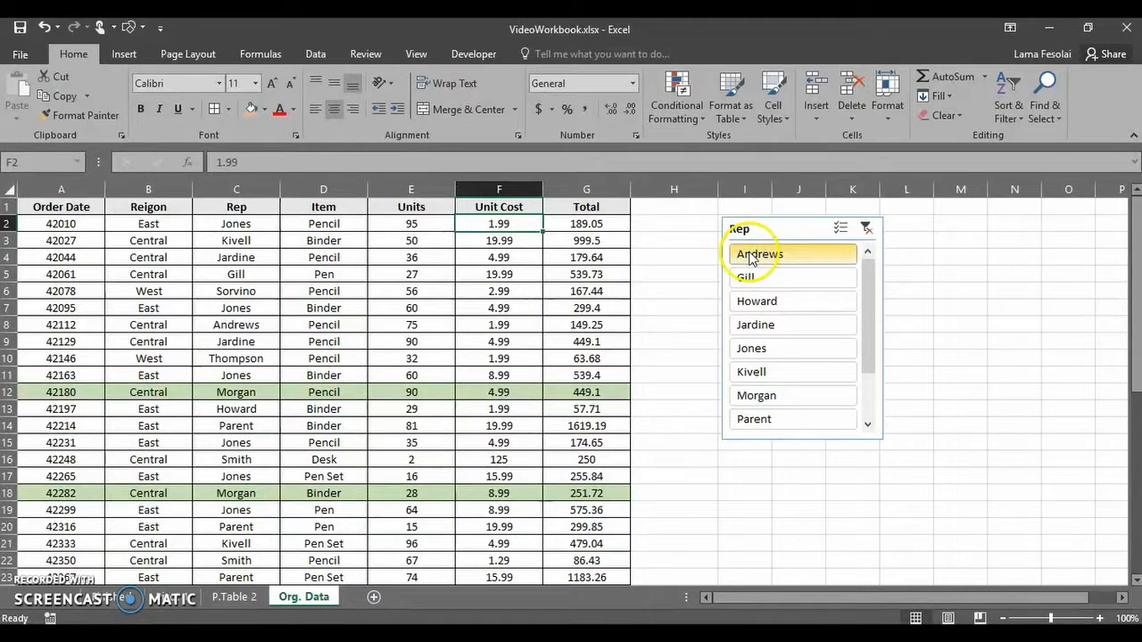
click(837, 279)
click(827, 300)
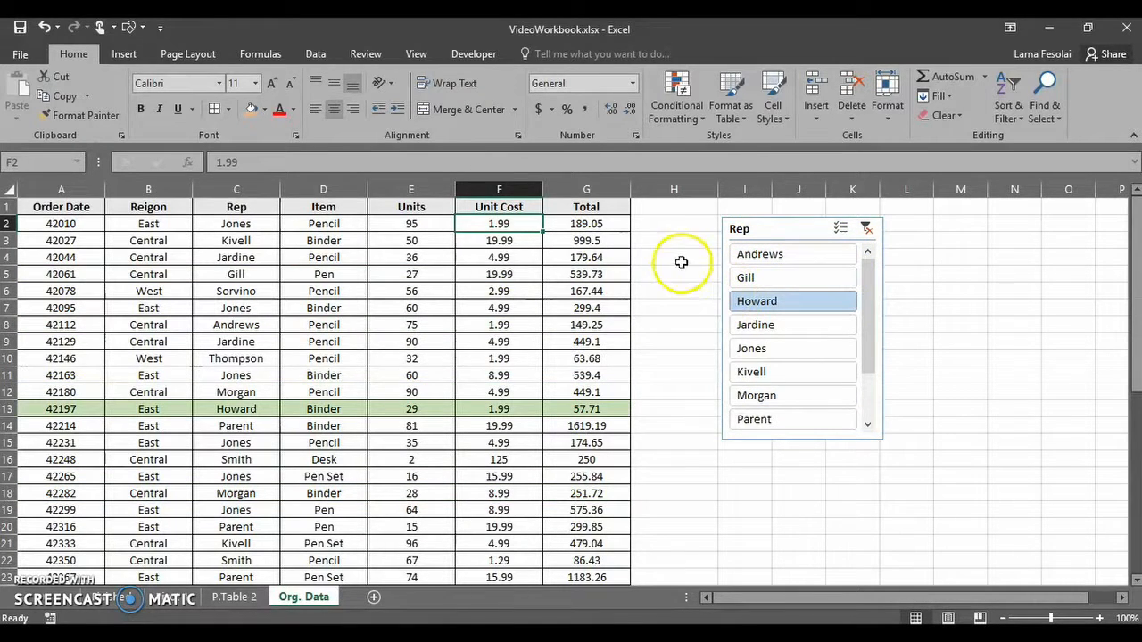
click(658, 223)
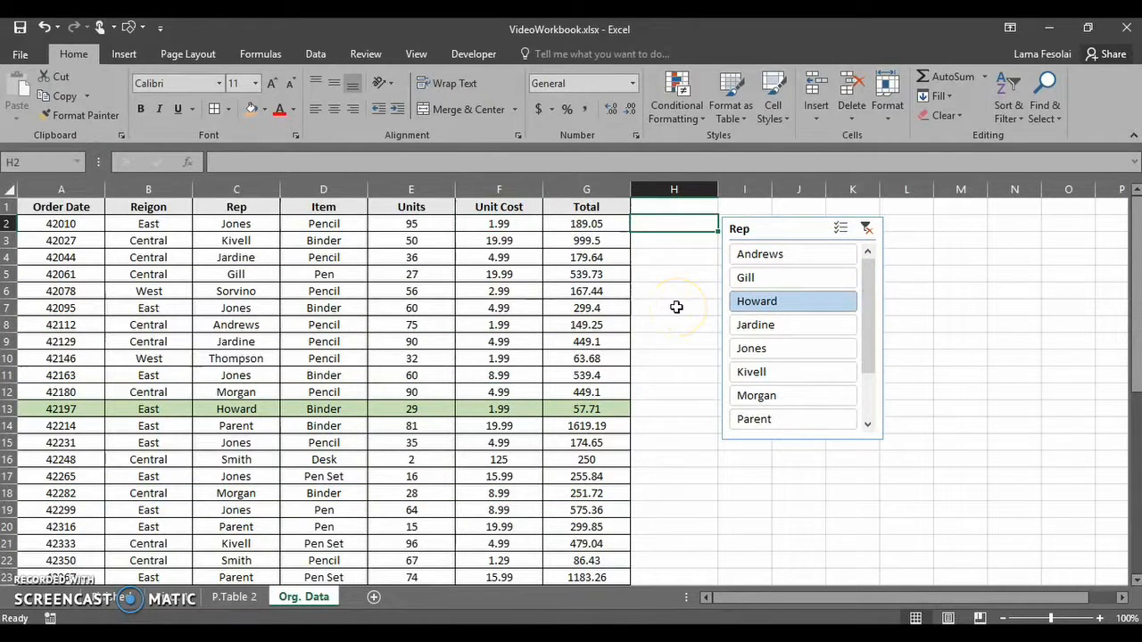